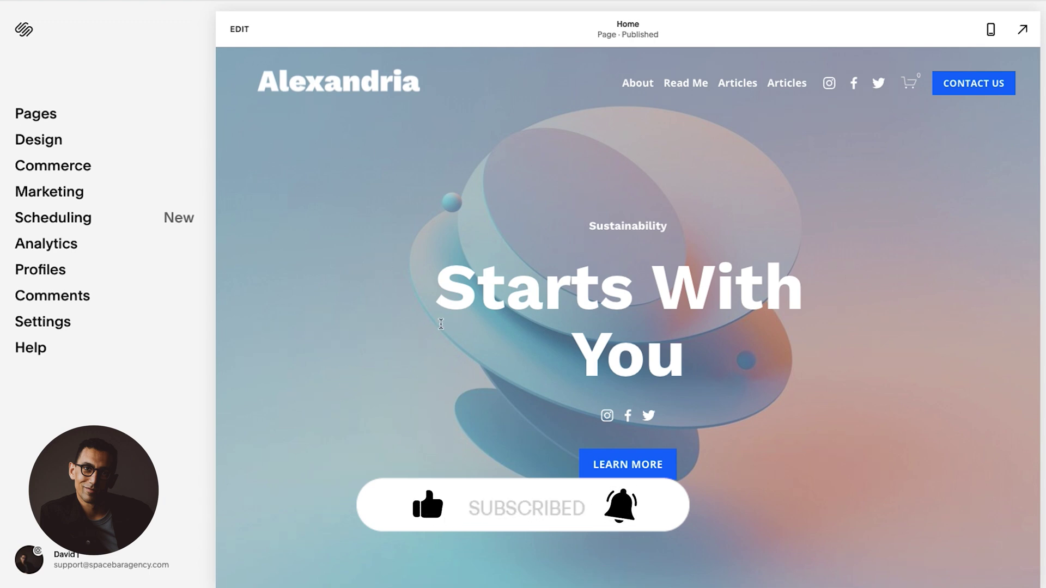
# Open the Home page editor and review the hero background image, unsplash-image-LpbyDENbQQg.jpg
pyautogui.doubleClick(480, 280)
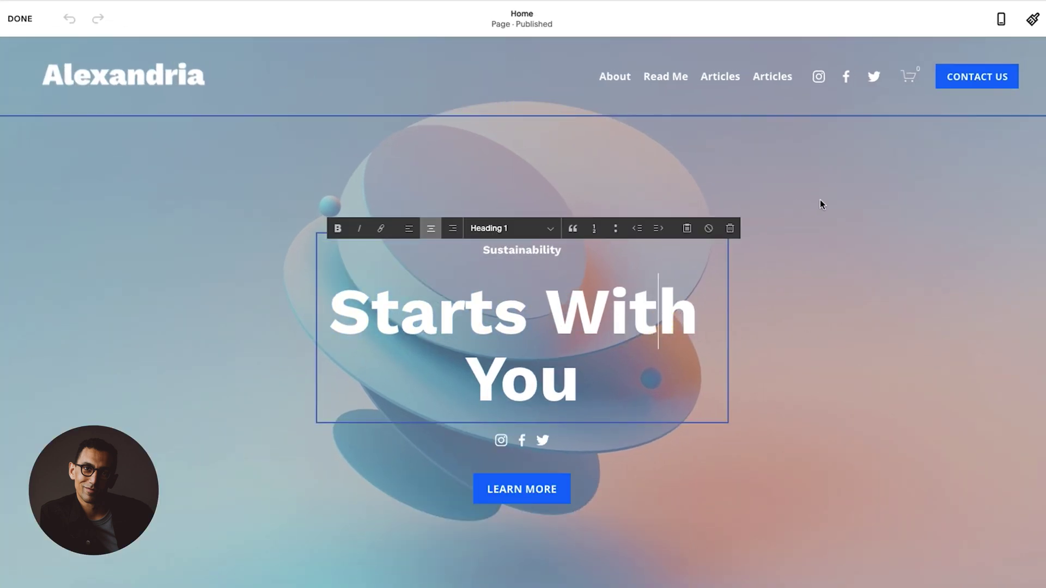
pyautogui.click(817, 206)
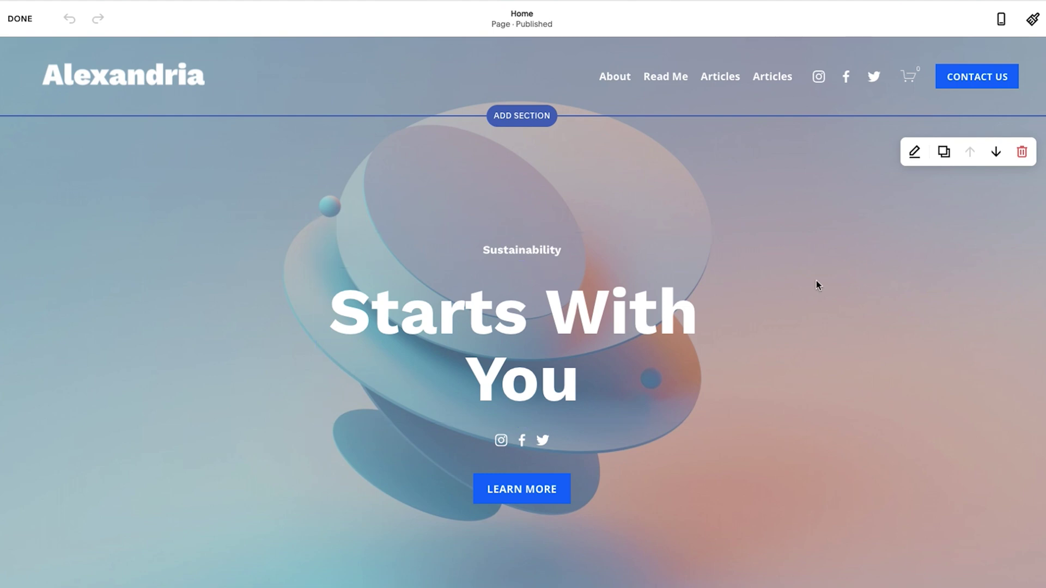
pyautogui.click(914, 152)
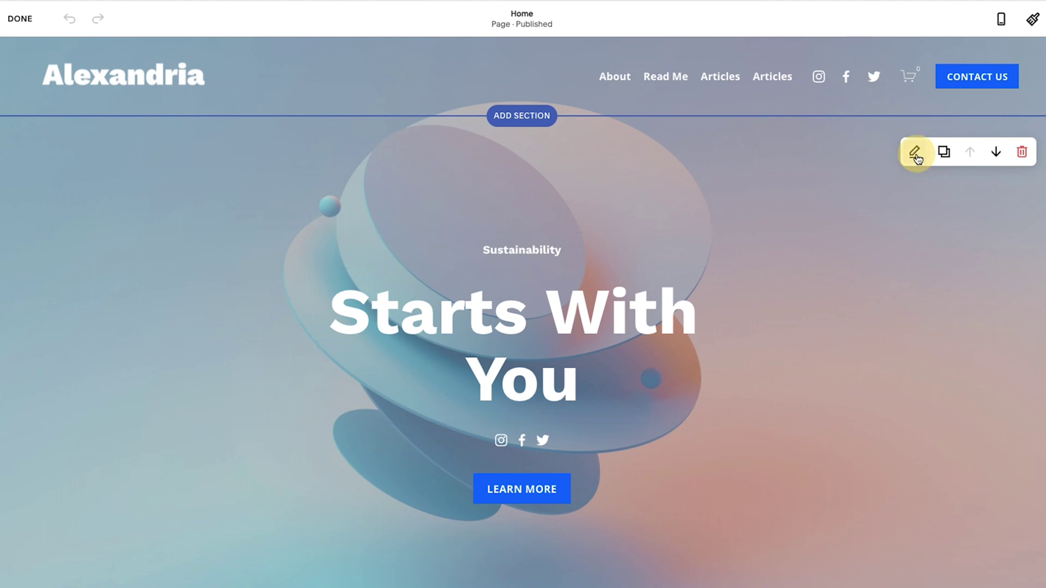
pyautogui.click(845, 158)
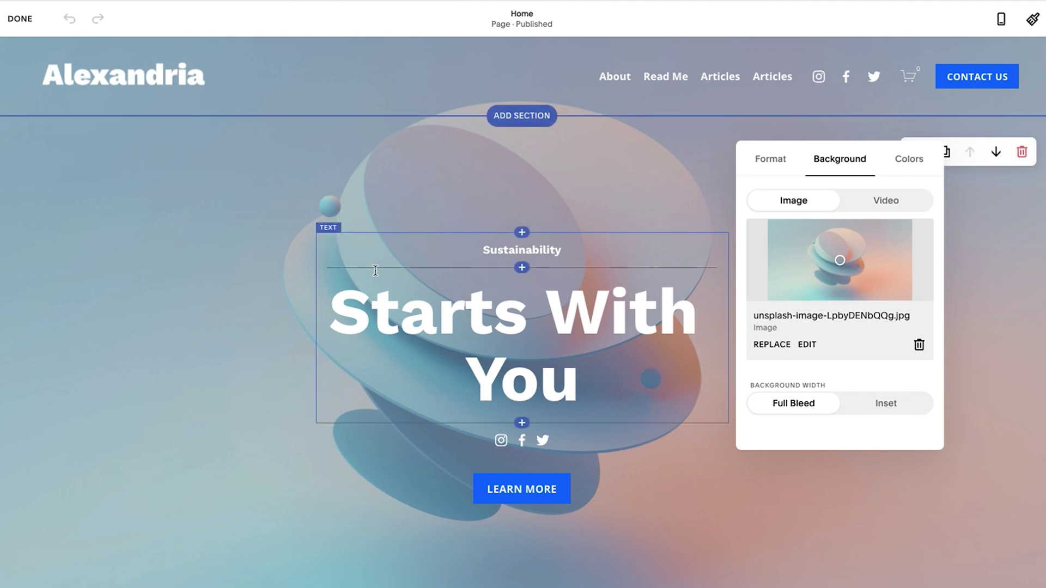
pyautogui.click(118, 307)
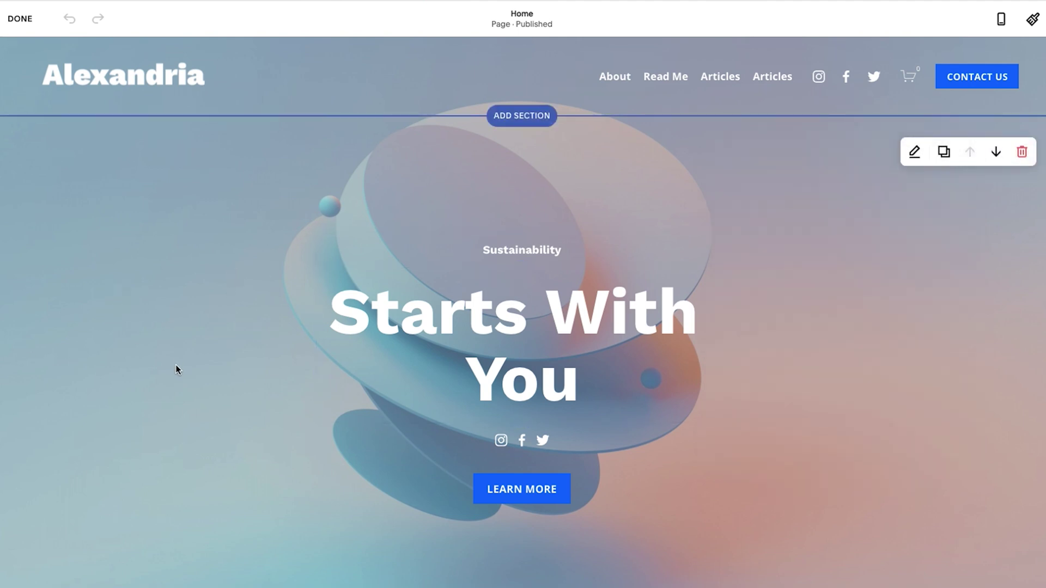
pyautogui.scroll(-6, 175, 365)
pyautogui.scroll(-6, 176, 365)
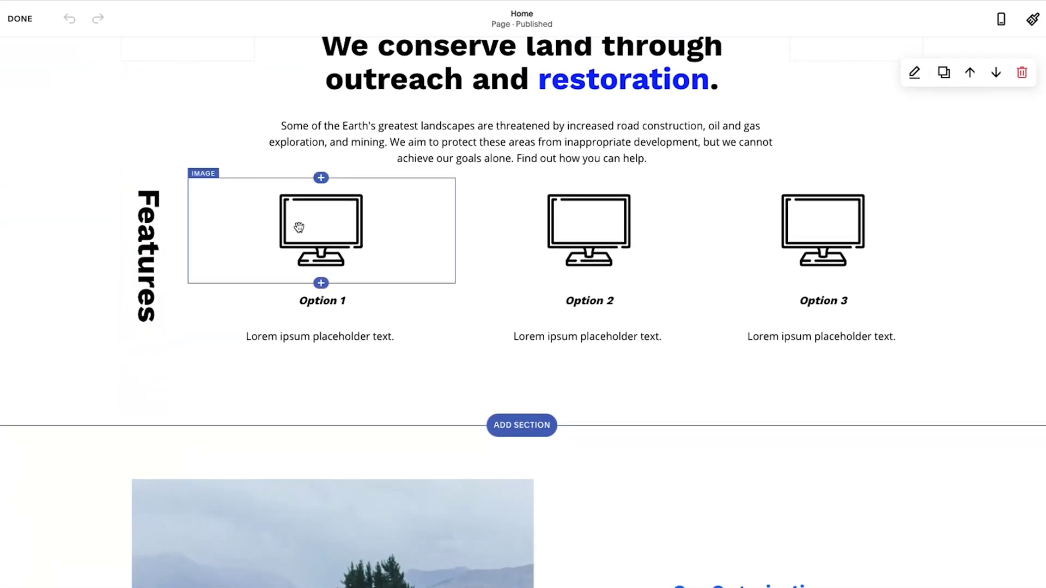
pyautogui.scroll(-5, 299, 227)
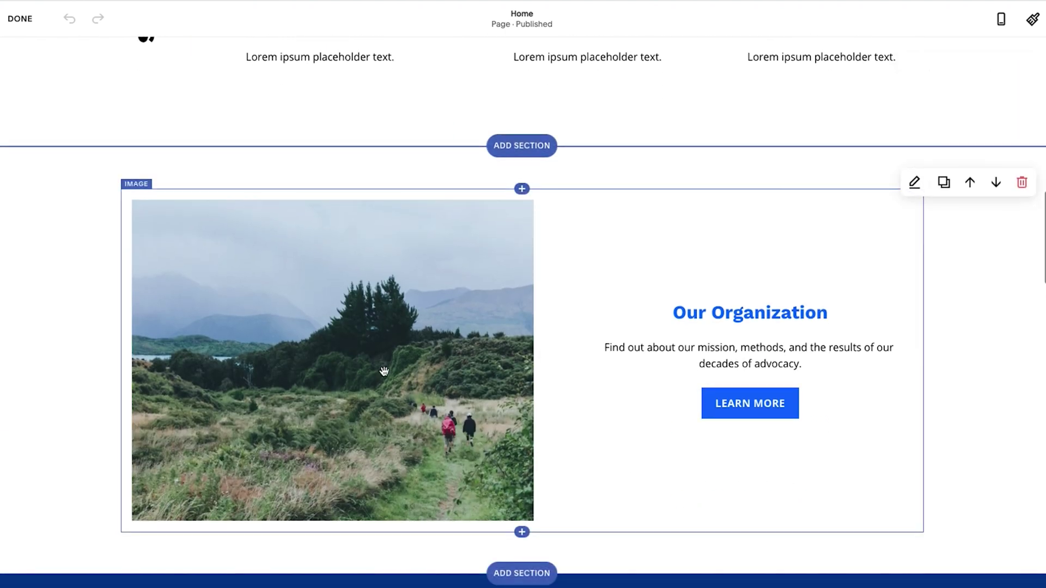
pyautogui.scroll(1, 308, 339)
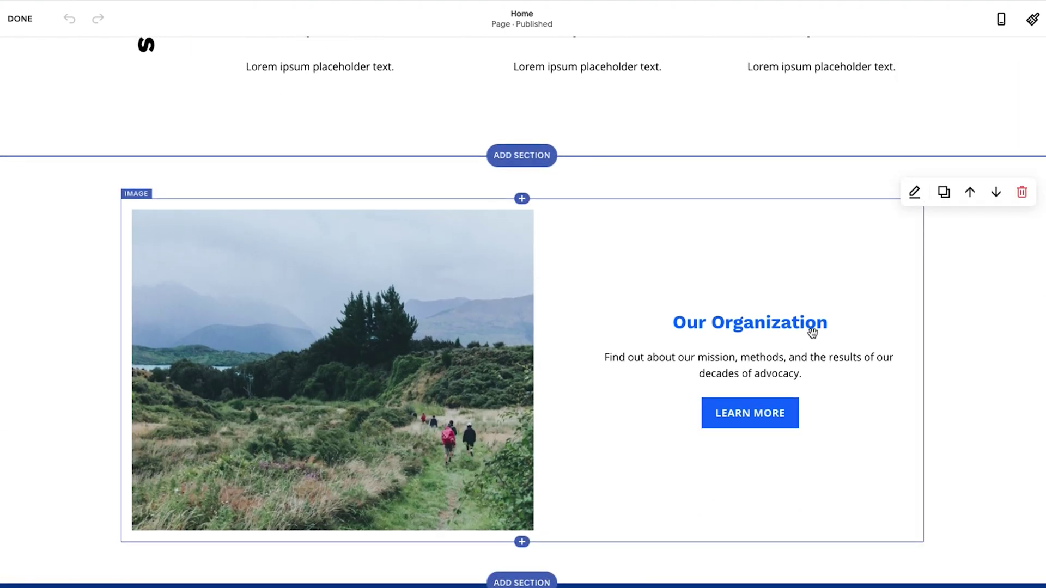
pyautogui.scroll(1, 702, 343)
pyautogui.scroll(5, 703, 341)
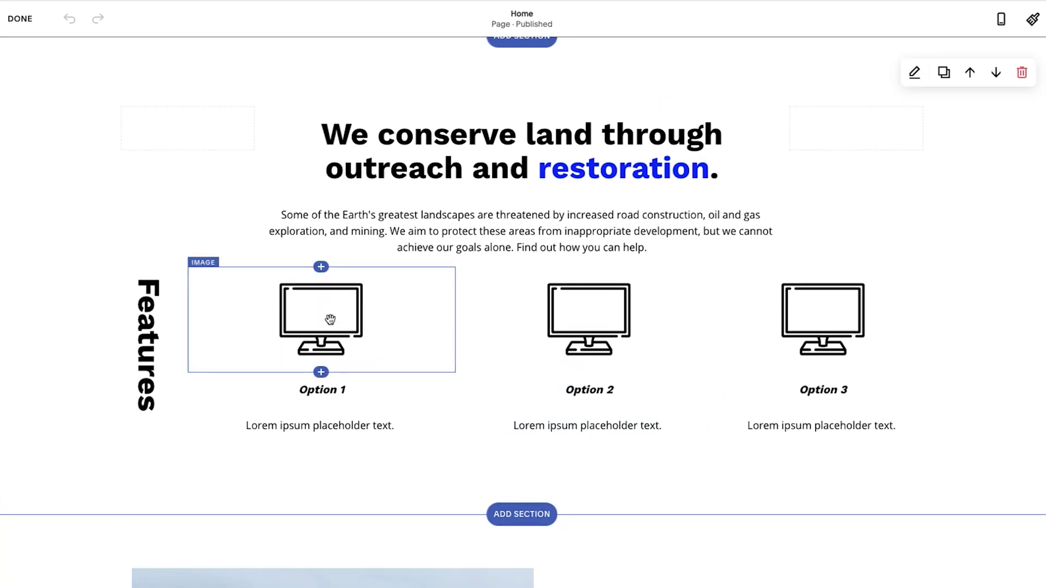
pyautogui.scroll(-6, 374, 332)
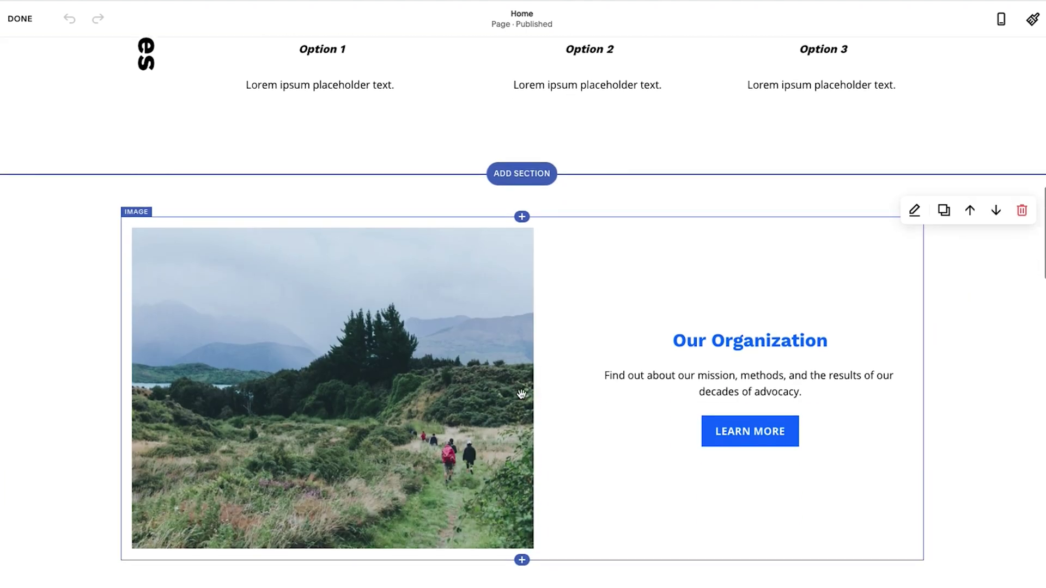
# Open the Our Organization image block's Design settings and review its layouts, keeping Card
pyautogui.doubleClick(450, 319)
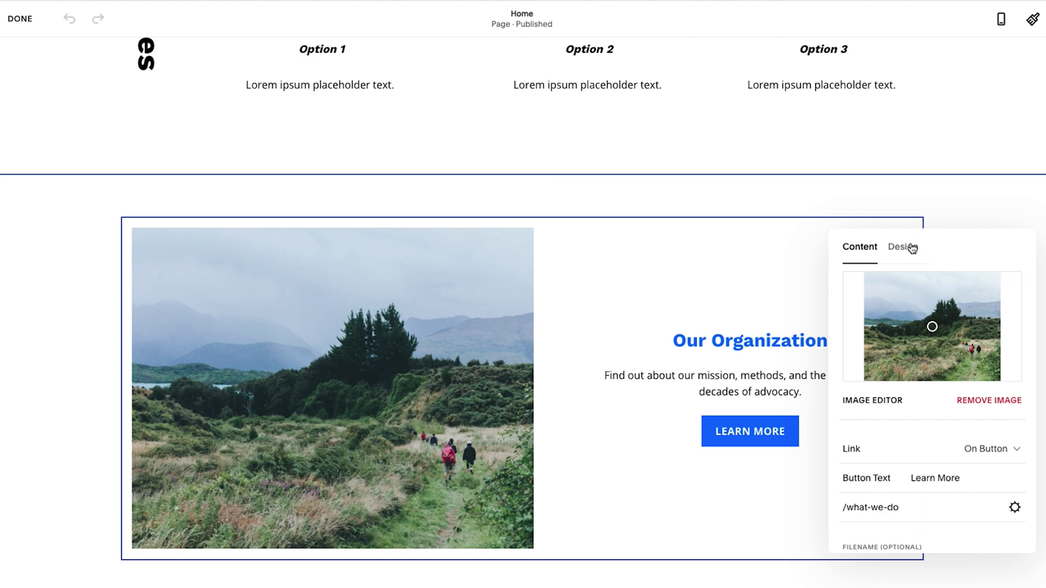
pyautogui.click(902, 247)
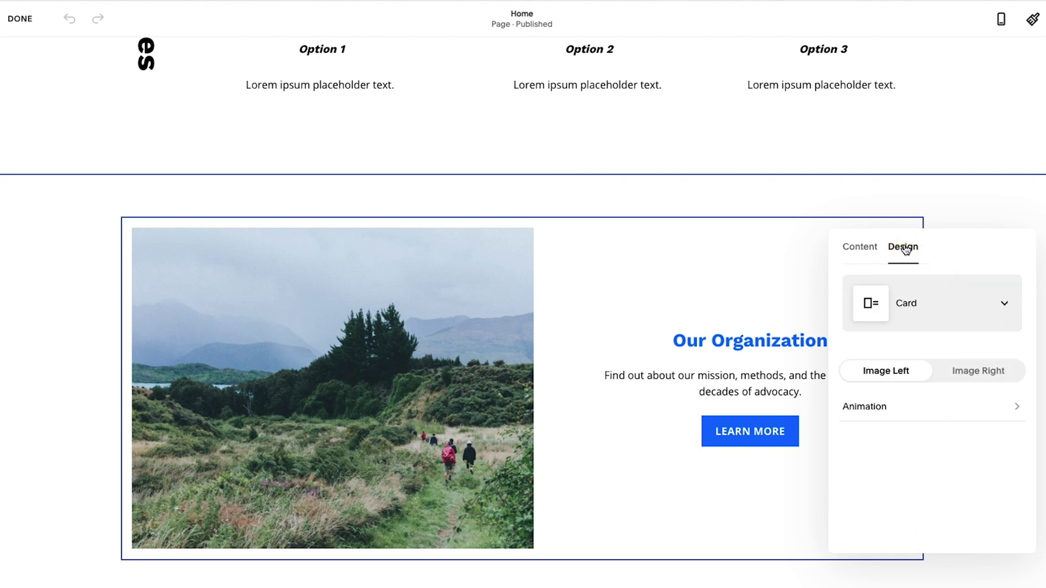
pyautogui.click(1003, 302)
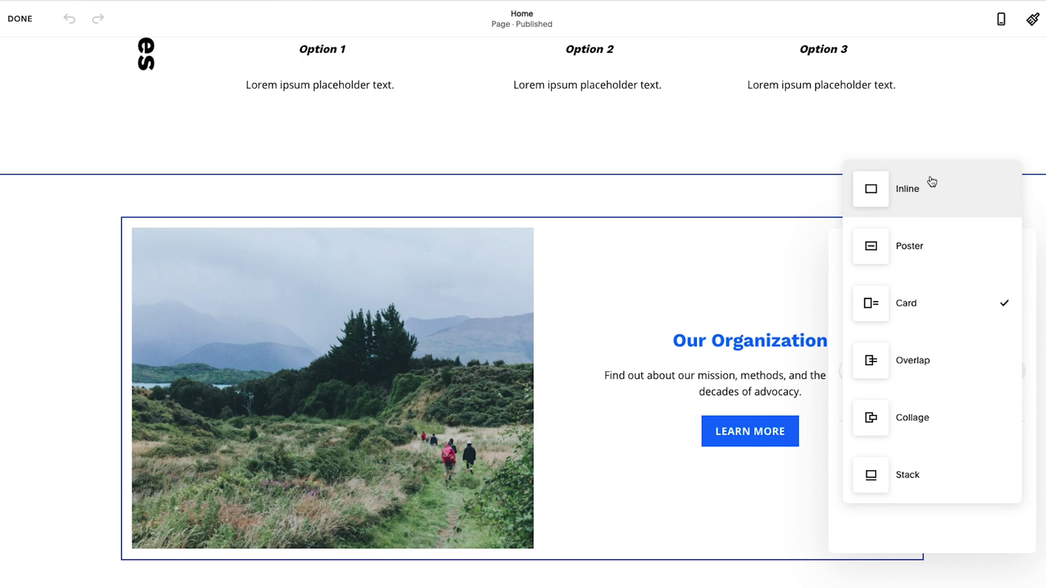
pyautogui.click(333, 287)
pyautogui.scroll(5, 348, 368)
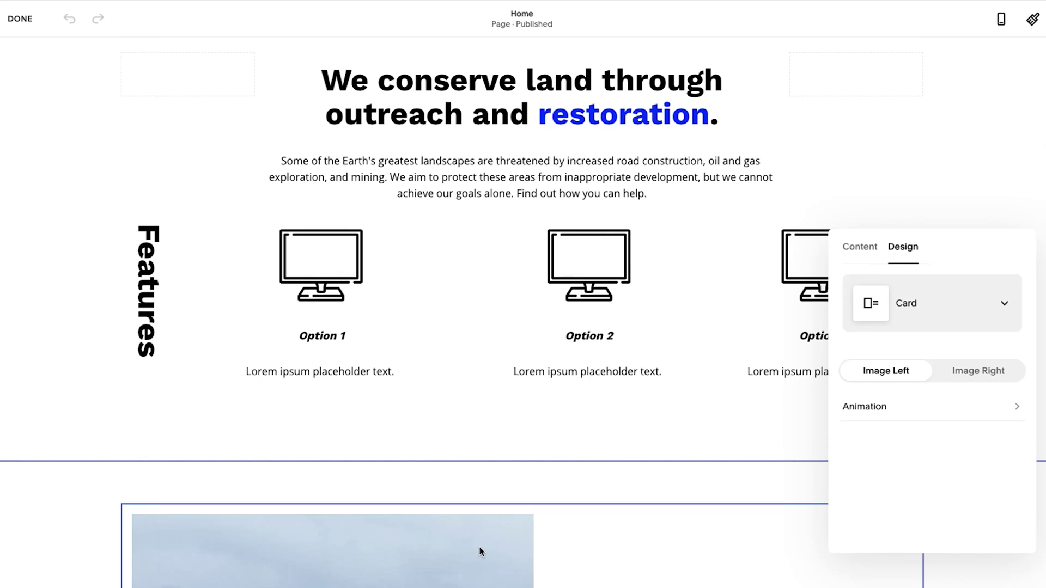
# Open the settings for the Features section's Option 1 monitor image
pyautogui.click(432, 365)
pyautogui.click(343, 263)
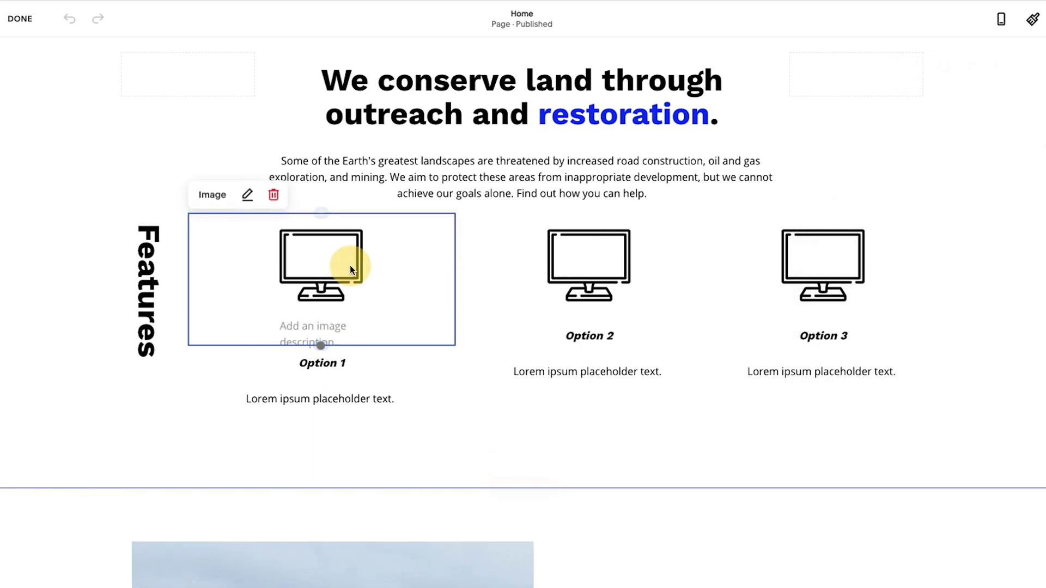
pyautogui.click(350, 269)
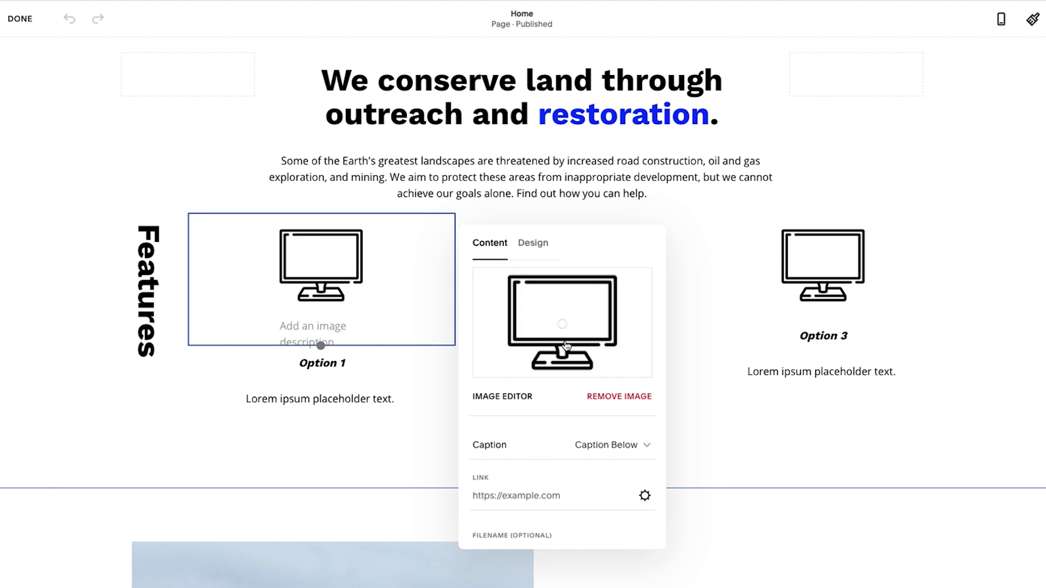
pyautogui.scroll(-2, 554, 347)
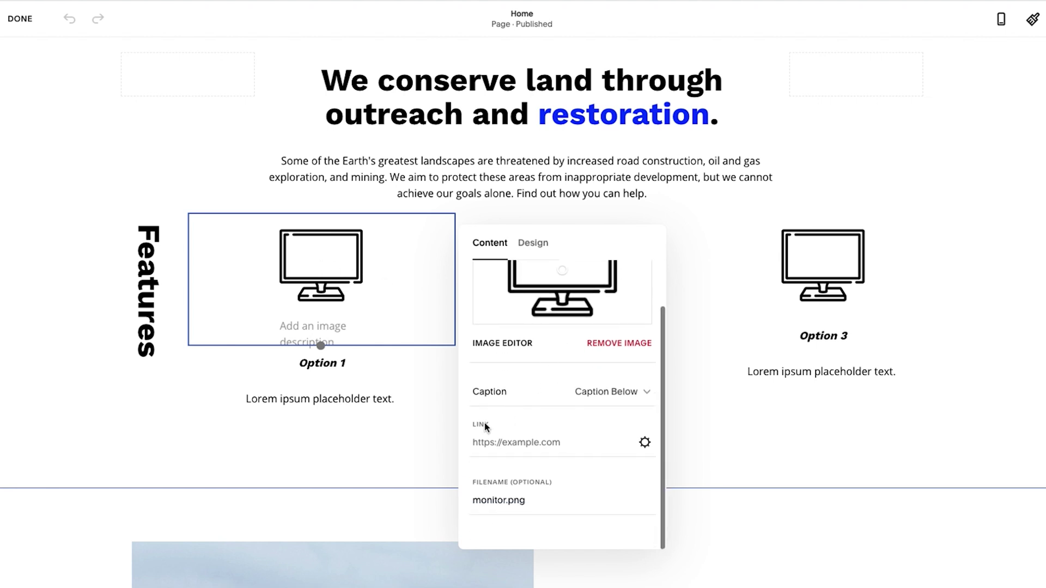
# Link the monitor image to /events and save the page edits
pyautogui.click(524, 449)
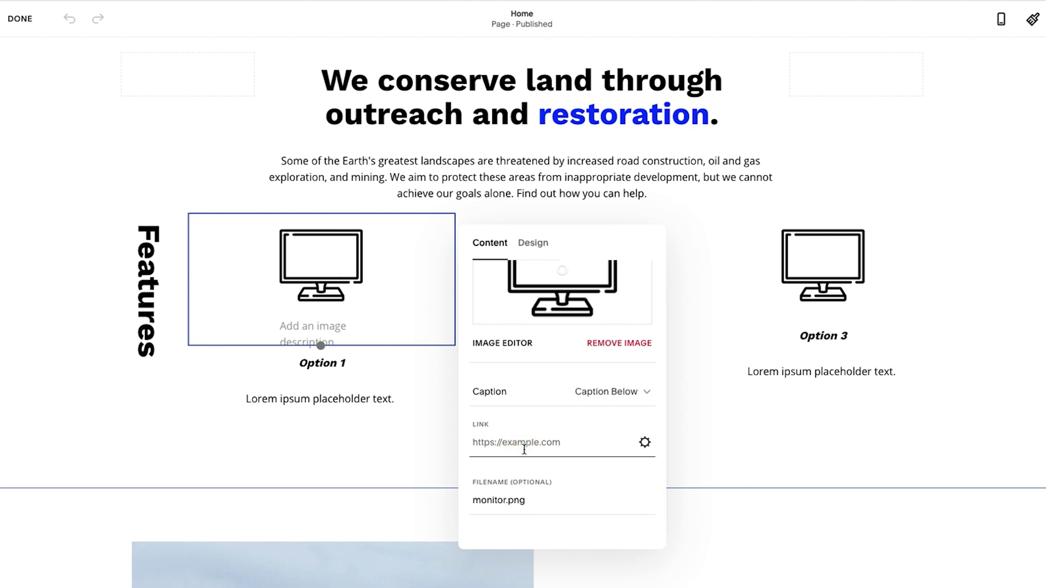
pyautogui.write('/')
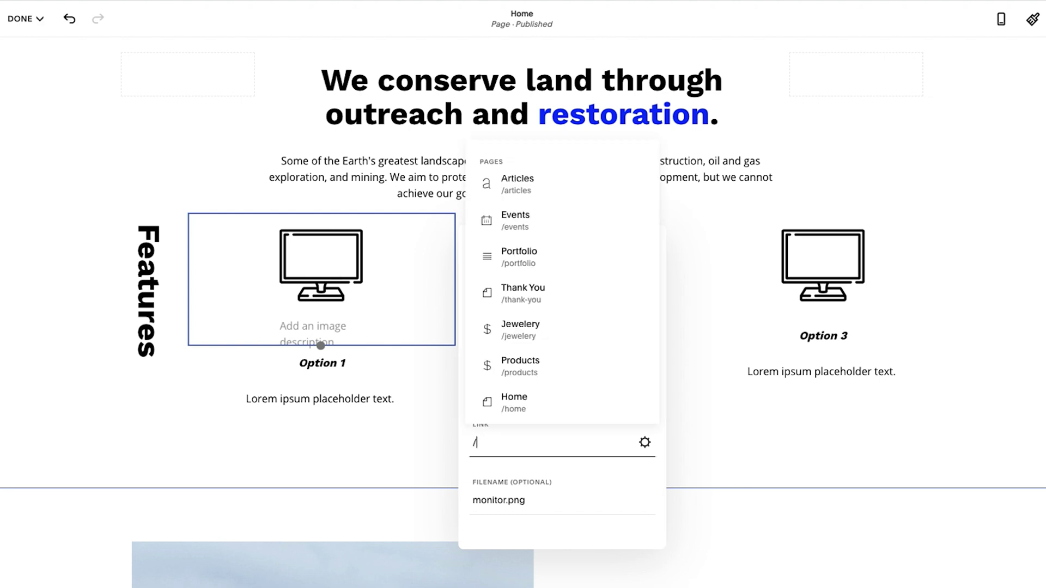
pyautogui.click(567, 232)
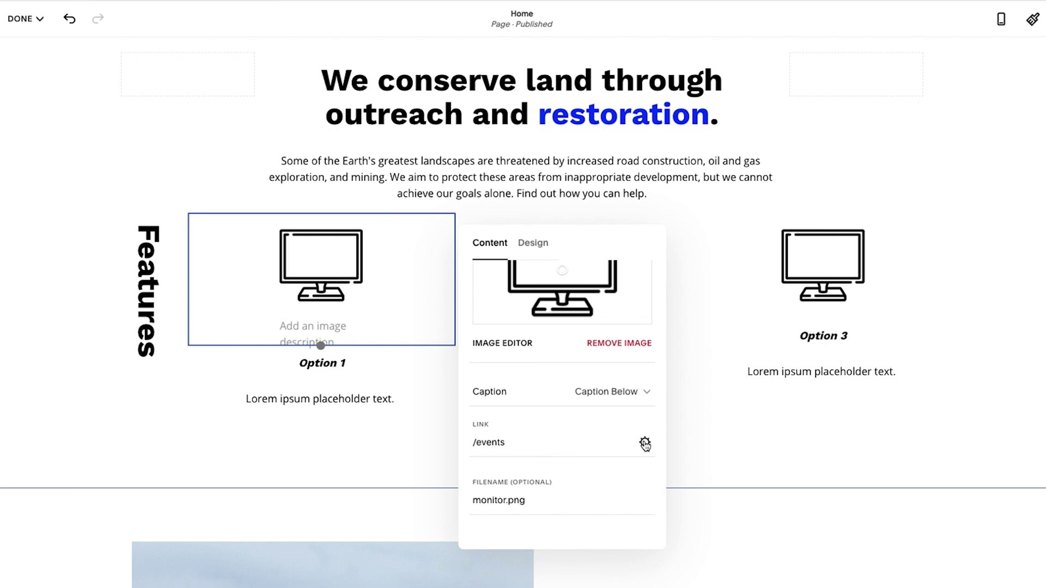
pyautogui.click(645, 444)
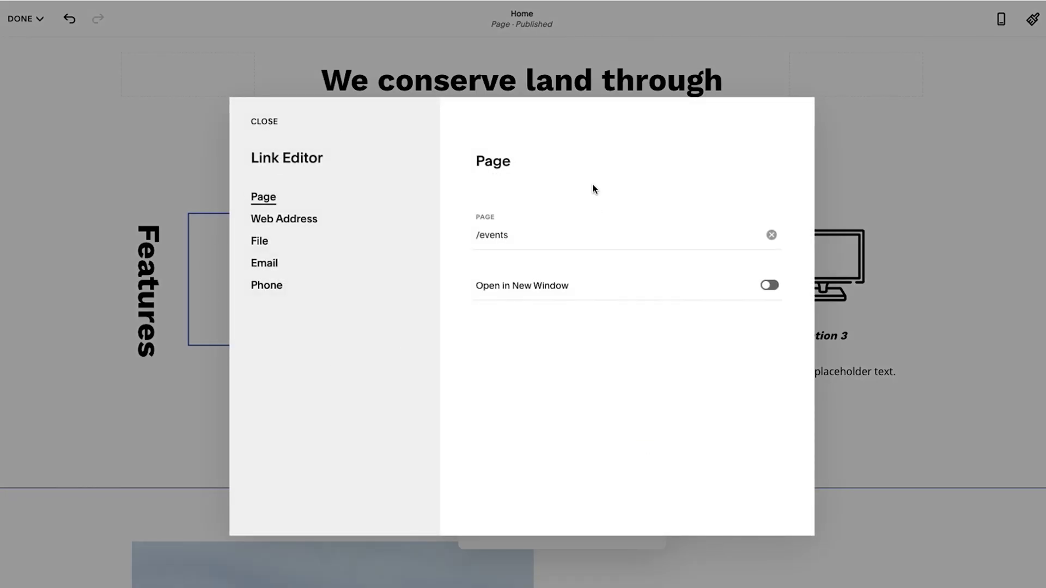
pyautogui.click(265, 121)
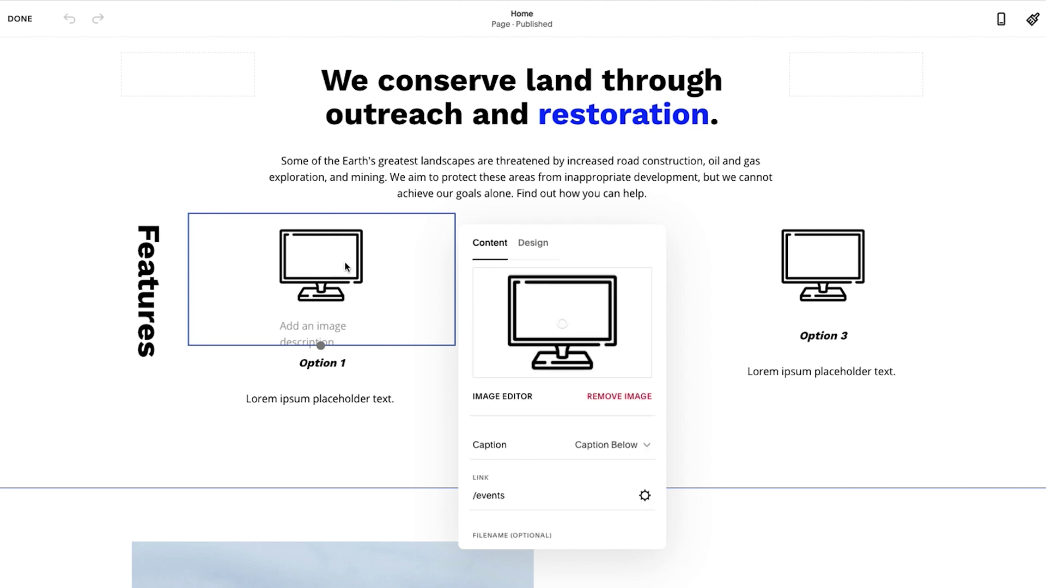
pyautogui.click(20, 18)
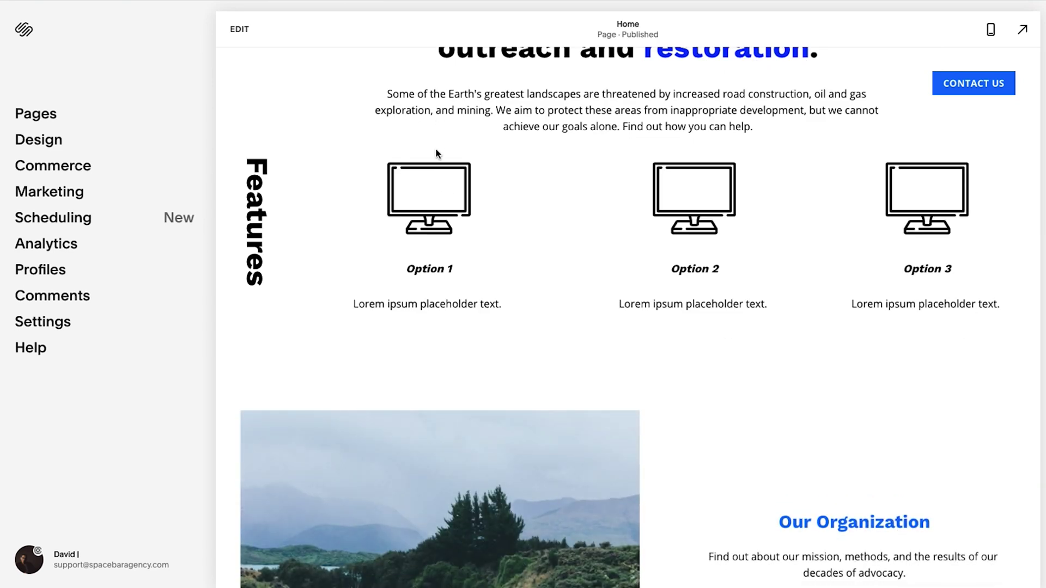
# Confirm the Option 1 image opens Events, then reopen the editor at Our Organization
pyautogui.click(435, 192)
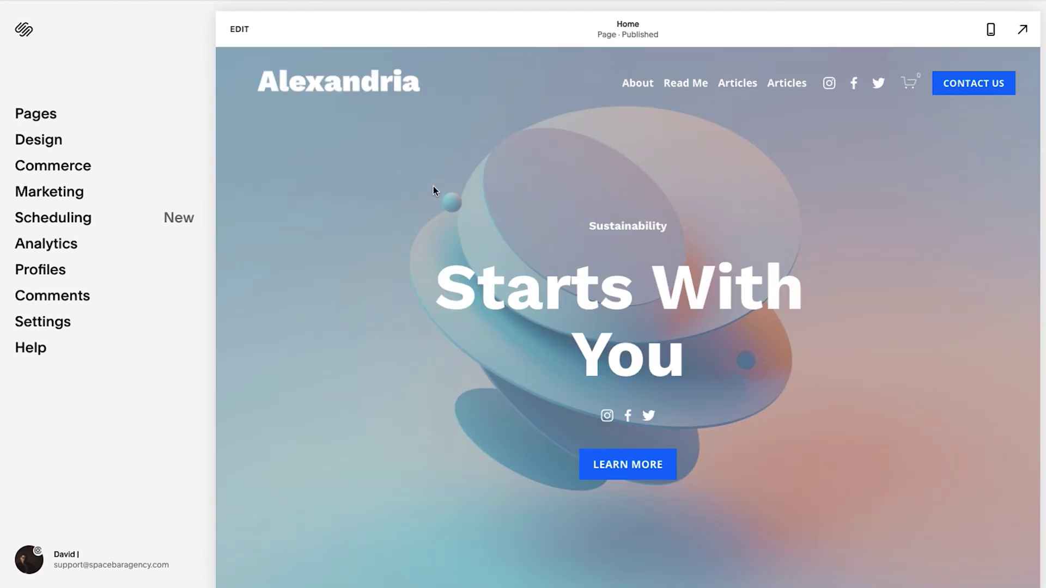
pyautogui.scroll(-10, 433, 186)
pyautogui.click(583, 192)
pyautogui.scroll(-9, 446, 393)
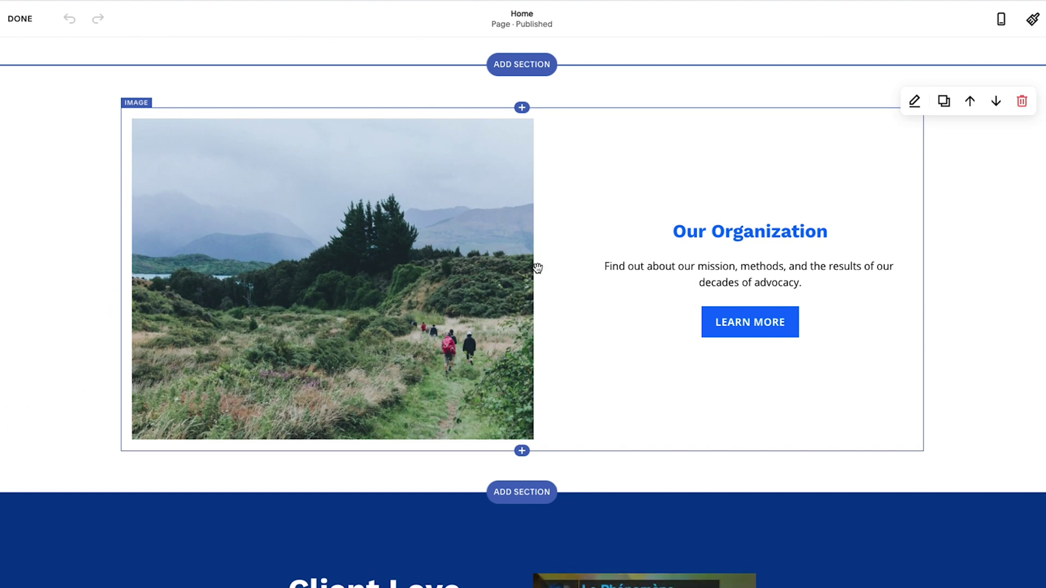
pyautogui.click(536, 270)
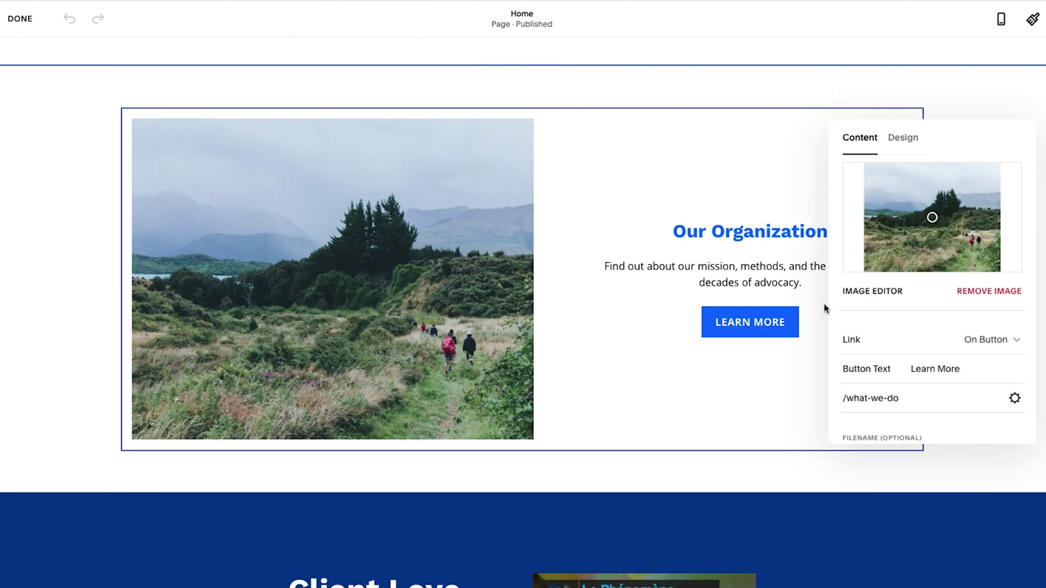
# Confirm the Our Organization block's Design layout stays Card
pyautogui.click(903, 137)
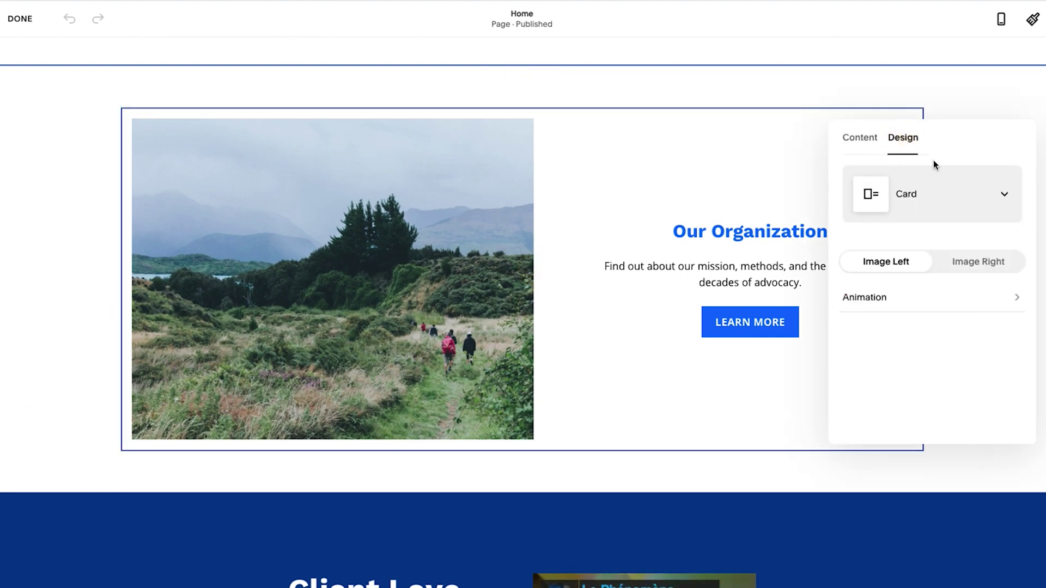
pyautogui.click(916, 197)
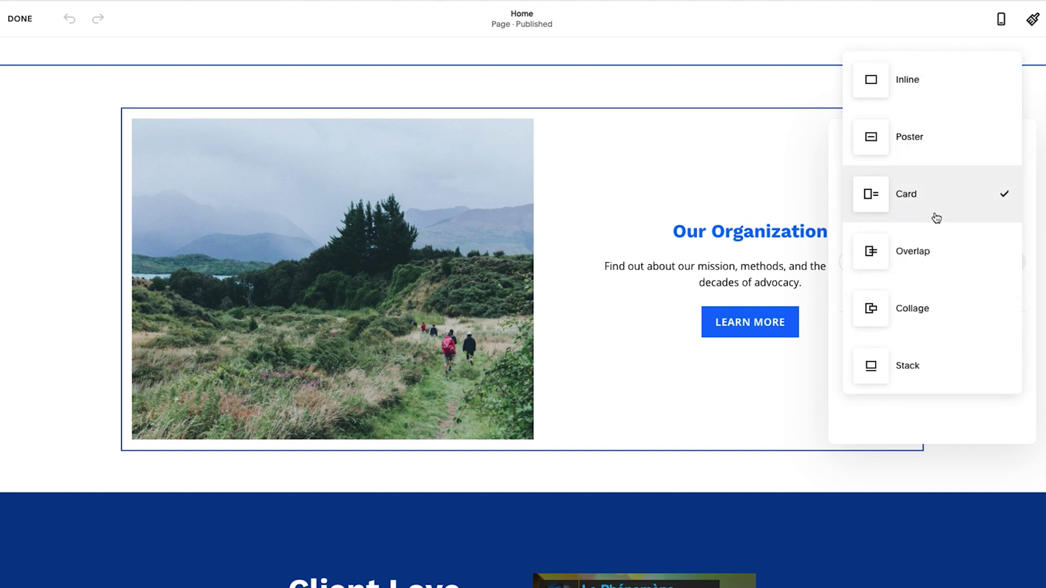
pyautogui.click(897, 192)
# Switch the block's link to On Image, then return it to the LEARN MORE button
pyautogui.click(867, 141)
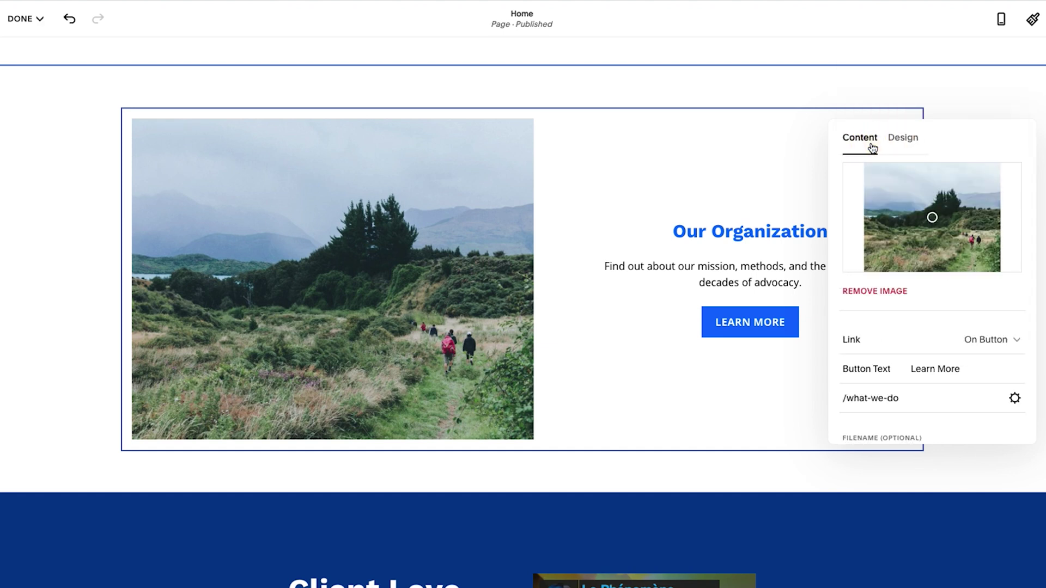
pyautogui.scroll(-2, 905, 275)
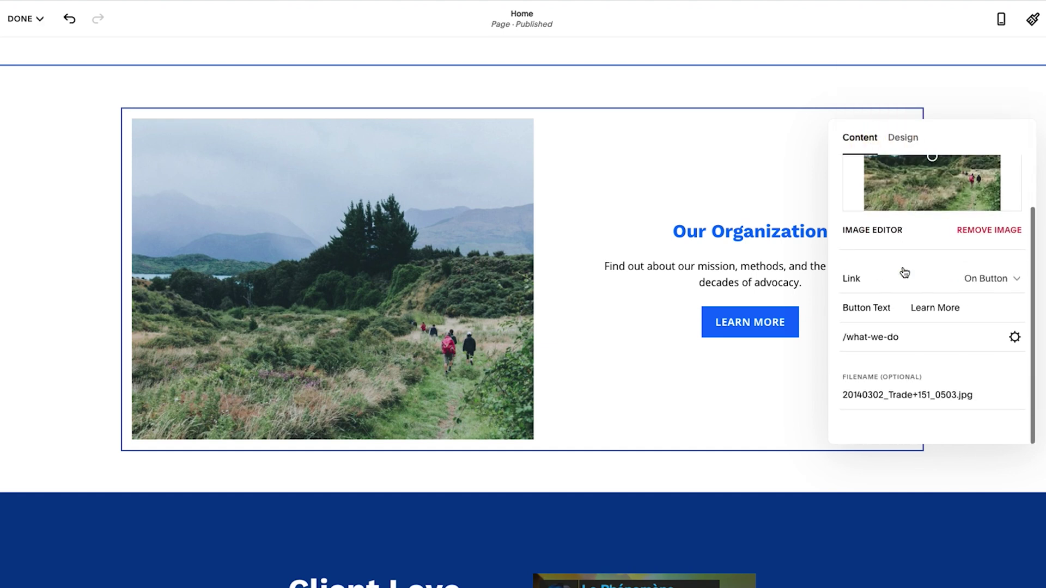
pyautogui.click(866, 282)
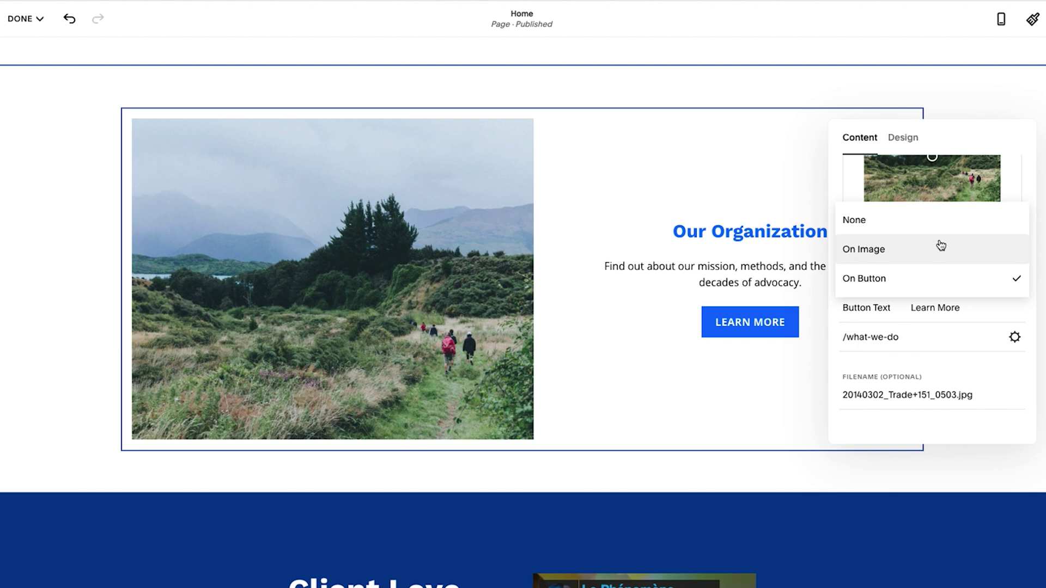
pyautogui.click(873, 253)
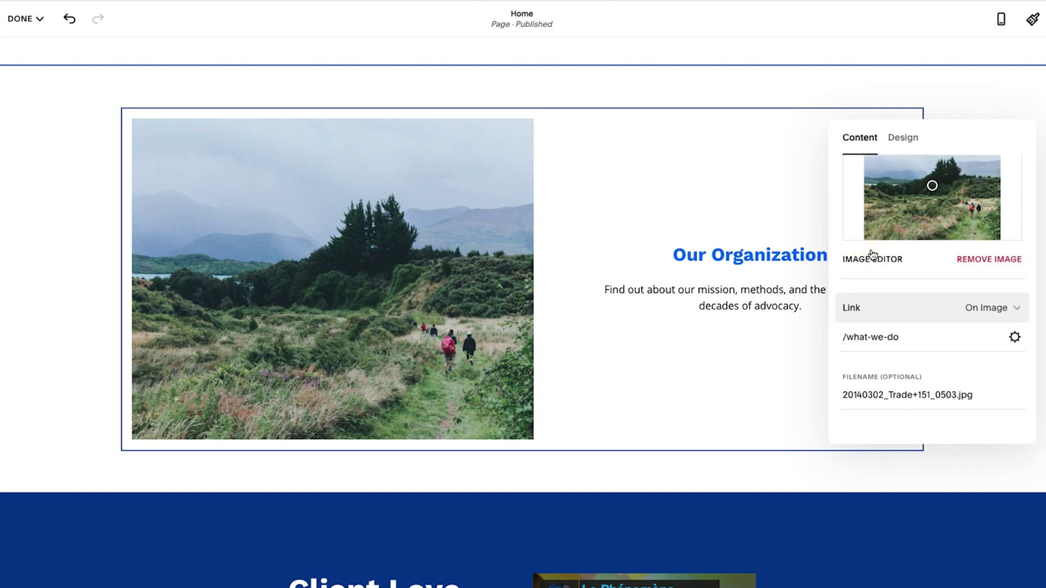
pyautogui.click(968, 306)
pyautogui.click(901, 344)
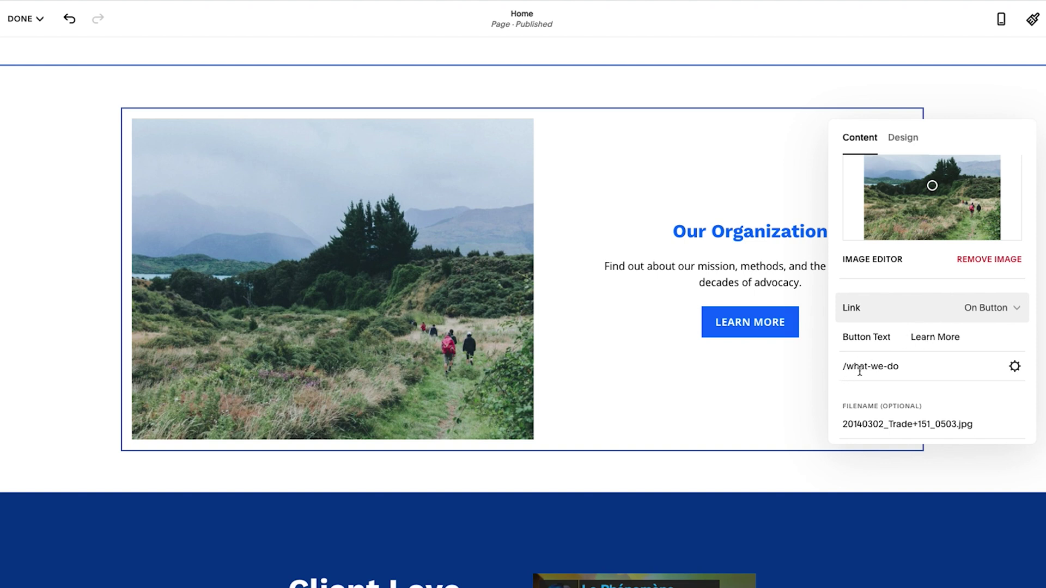
# Switch the Our Organization block to the Poster layout and review its link placement
pyautogui.click(910, 140)
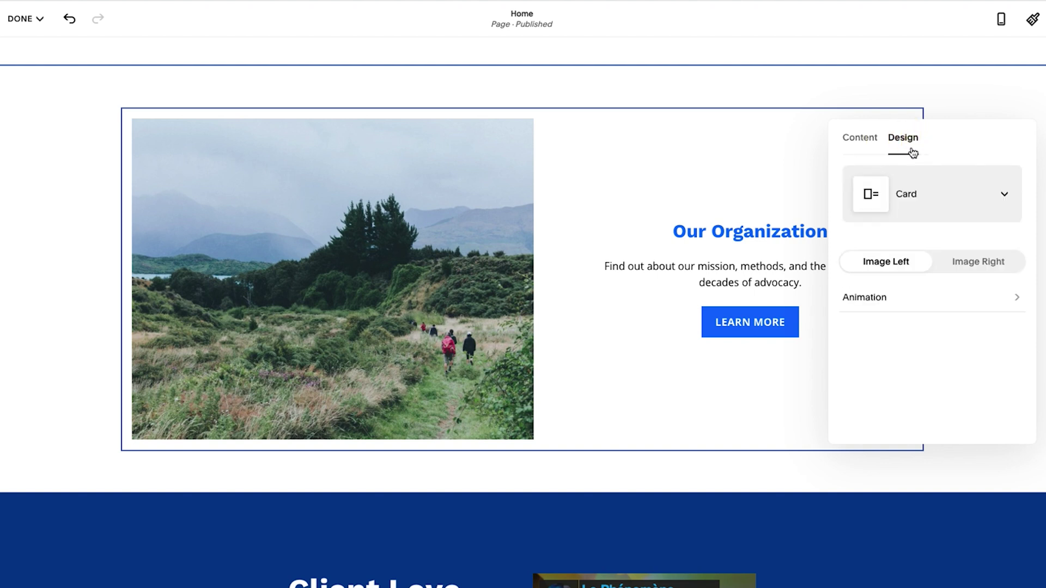
pyautogui.click(938, 198)
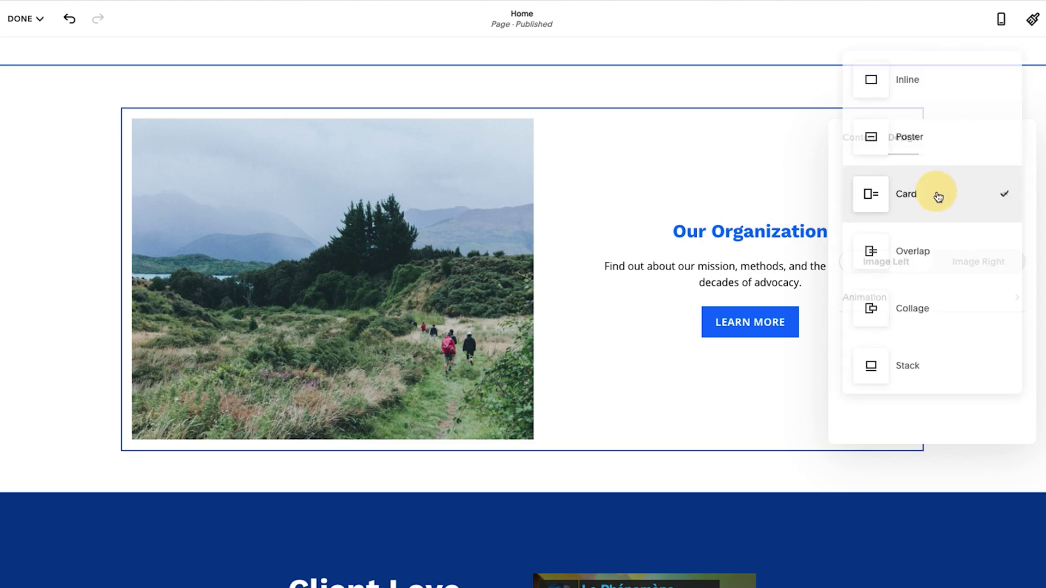
pyautogui.click(930, 142)
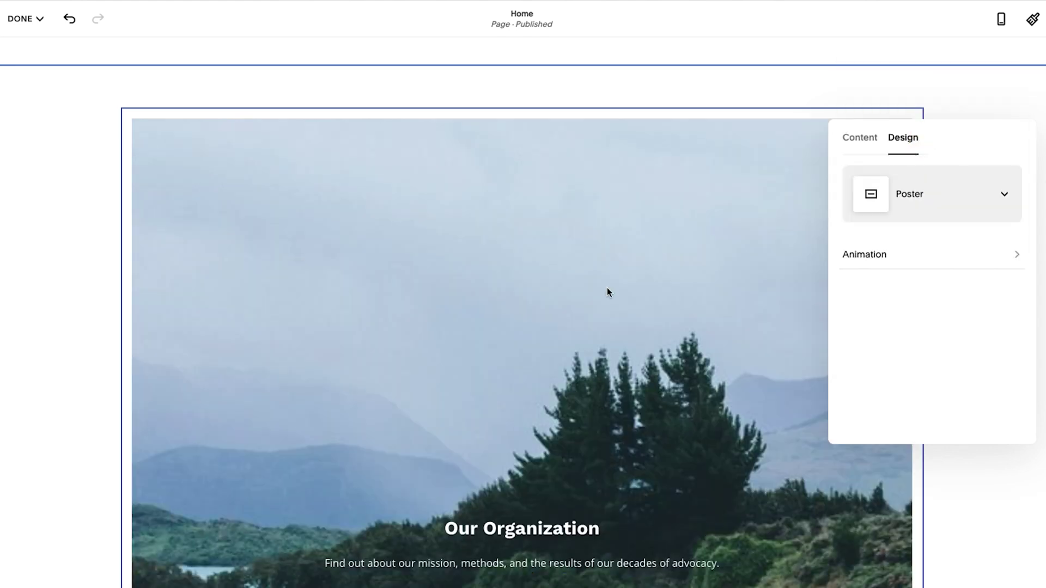
pyautogui.scroll(-5, 607, 290)
pyautogui.scroll(3, 607, 290)
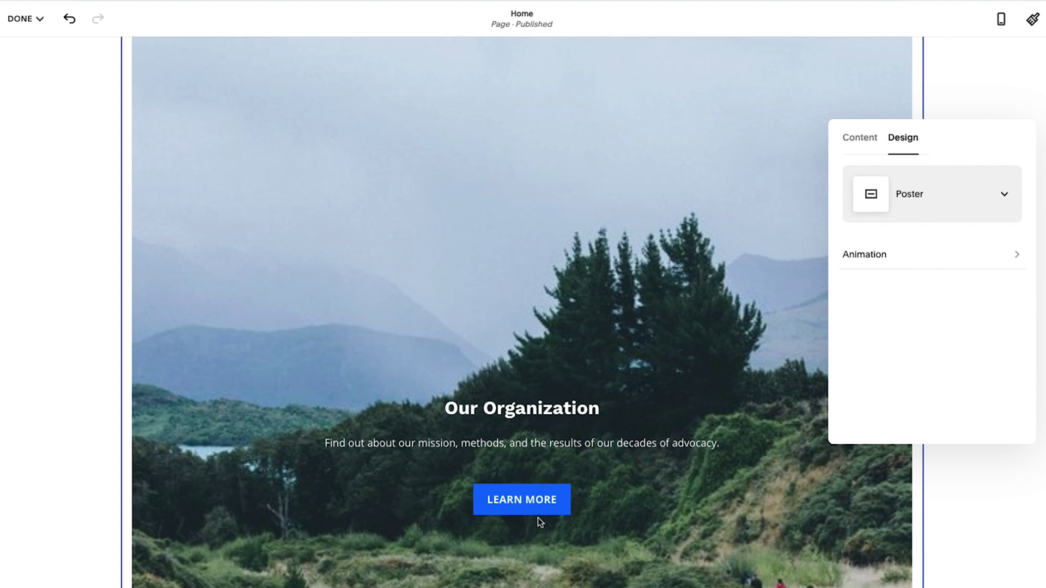
pyautogui.click(867, 141)
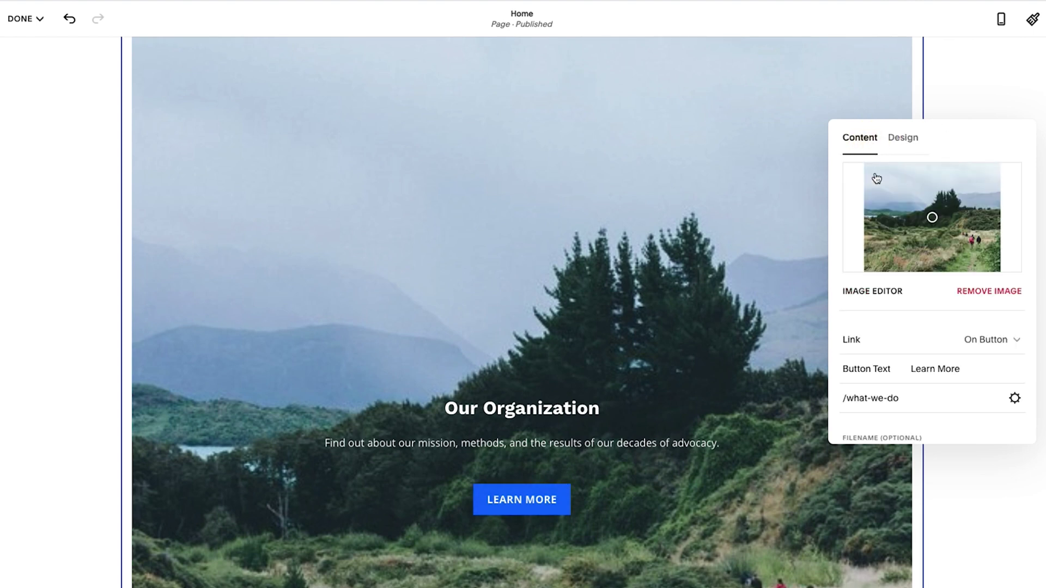
pyautogui.scroll(-1, 893, 312)
pyautogui.click(986, 287)
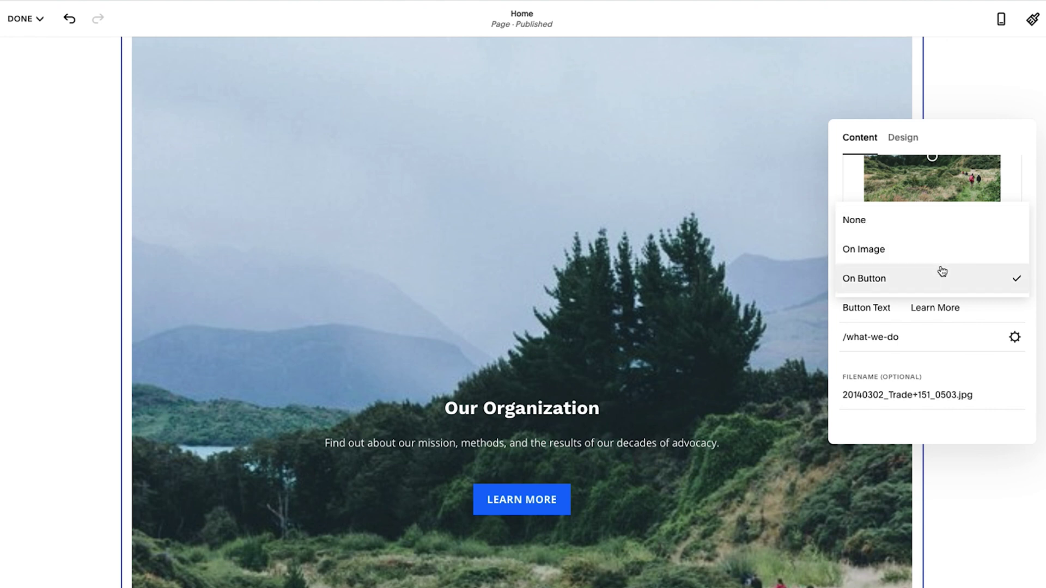
pyautogui.click(845, 185)
# Try the Overlap layout, then settle back on Card with Image Left
pyautogui.click(894, 143)
pyautogui.click(917, 190)
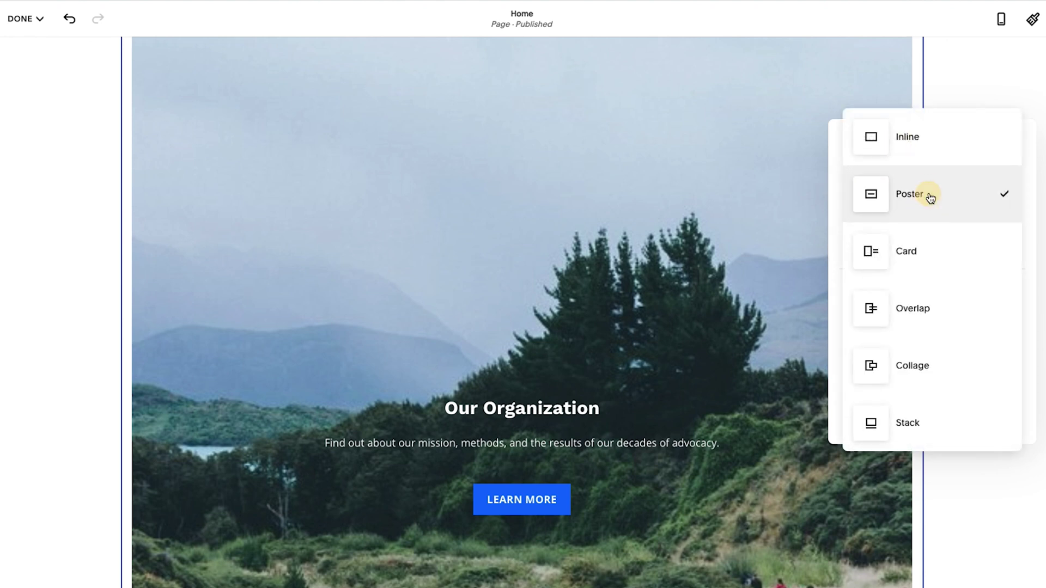
pyautogui.click(921, 308)
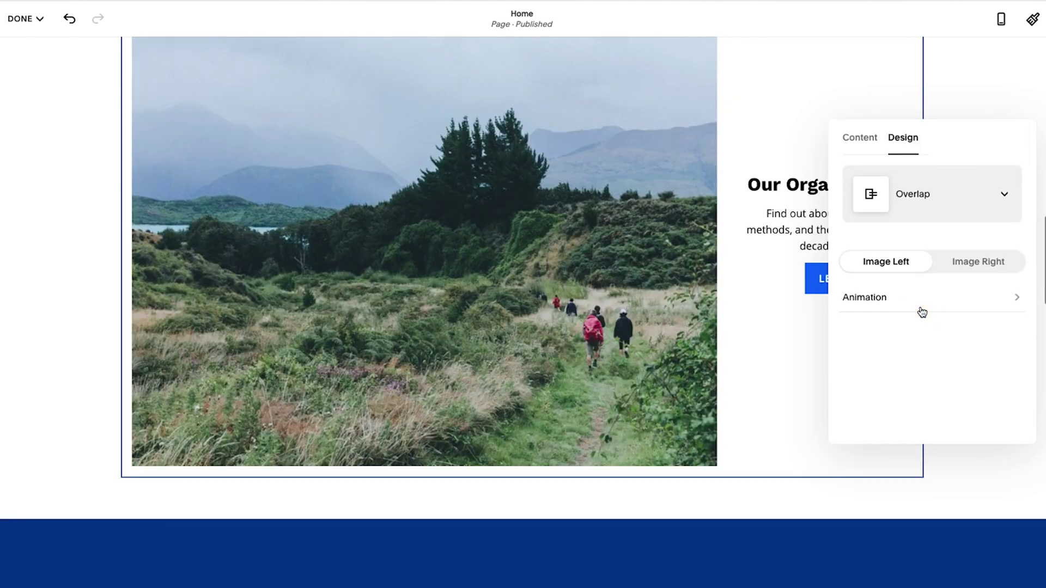
pyautogui.click(873, 151)
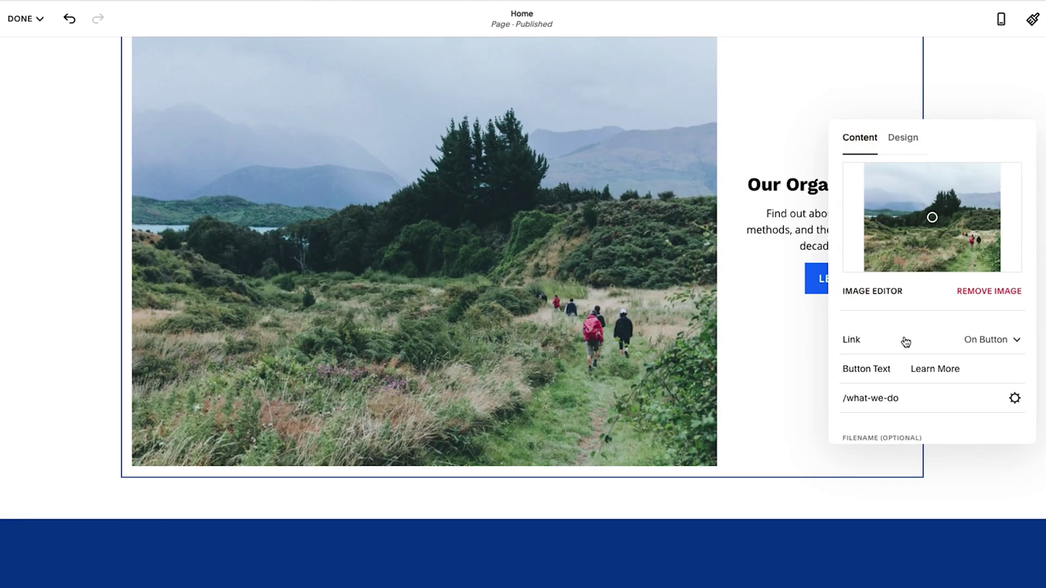
pyautogui.click(904, 341)
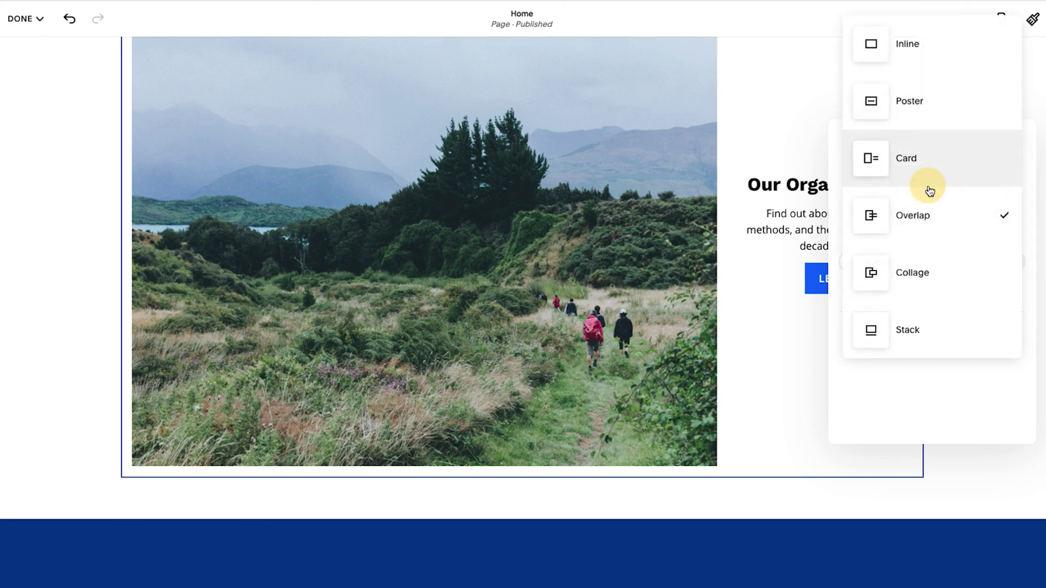
pyautogui.click(929, 190)
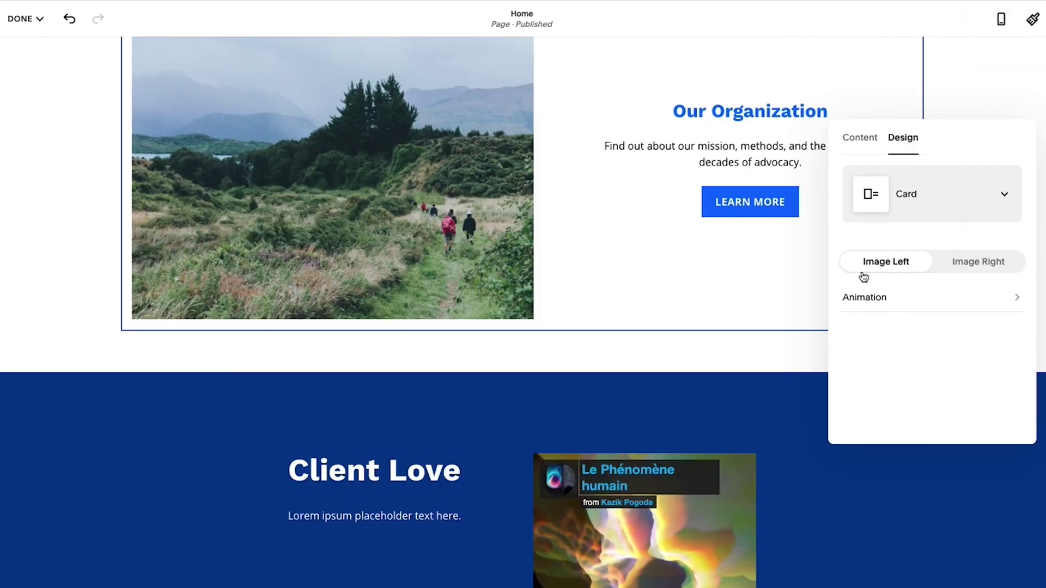
pyautogui.click(638, 215)
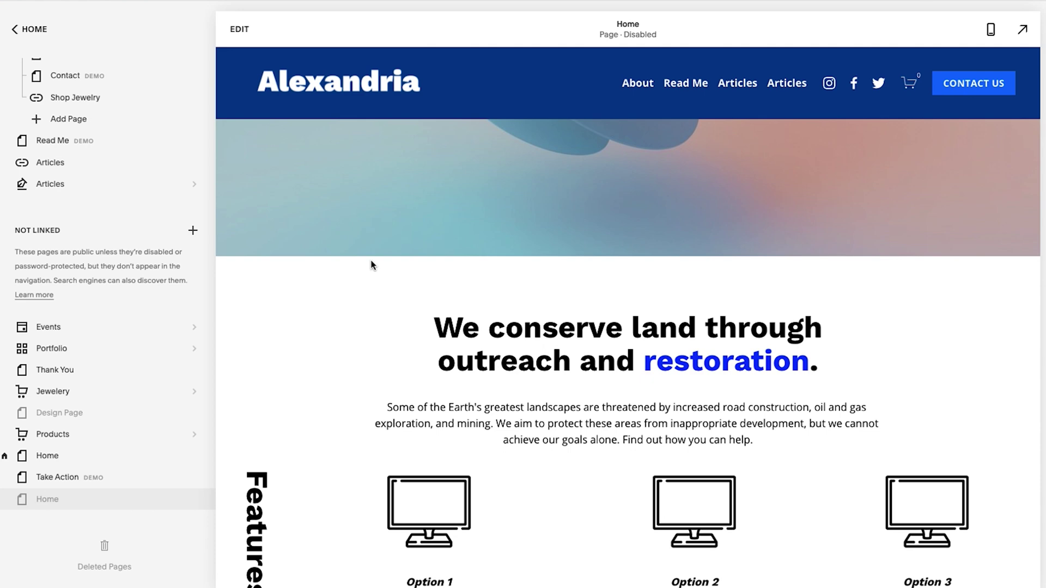
# Insert a Gallery layout section of mountain and cabin photos into the Home page
pyautogui.click(238, 29)
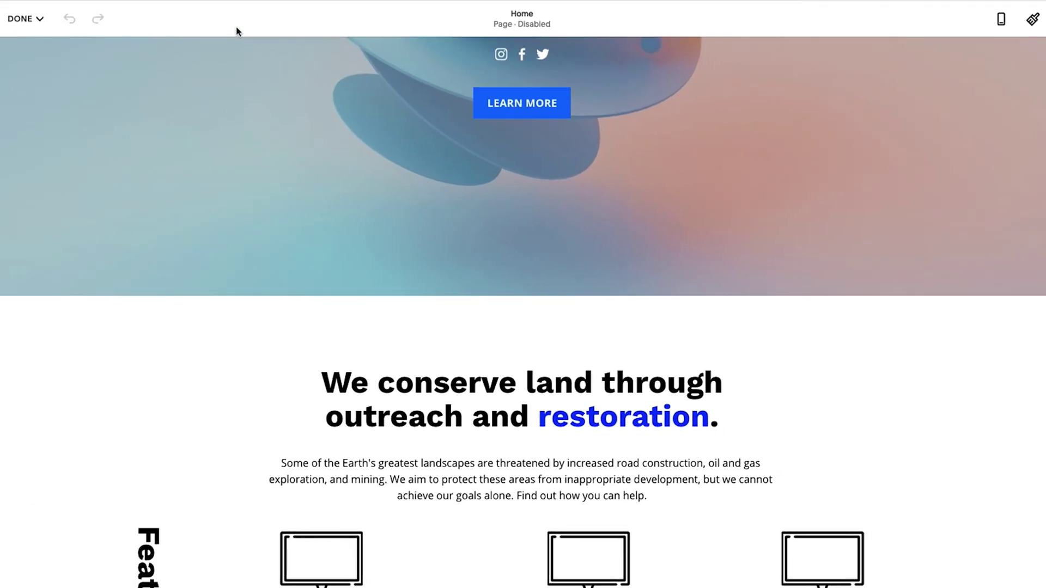
pyautogui.click(531, 301)
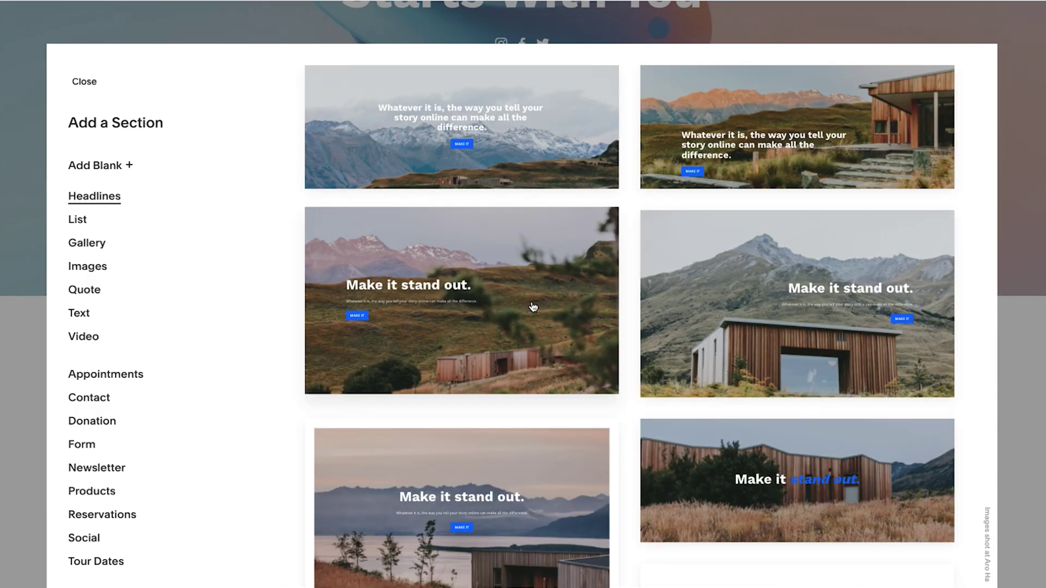
pyautogui.click(85, 245)
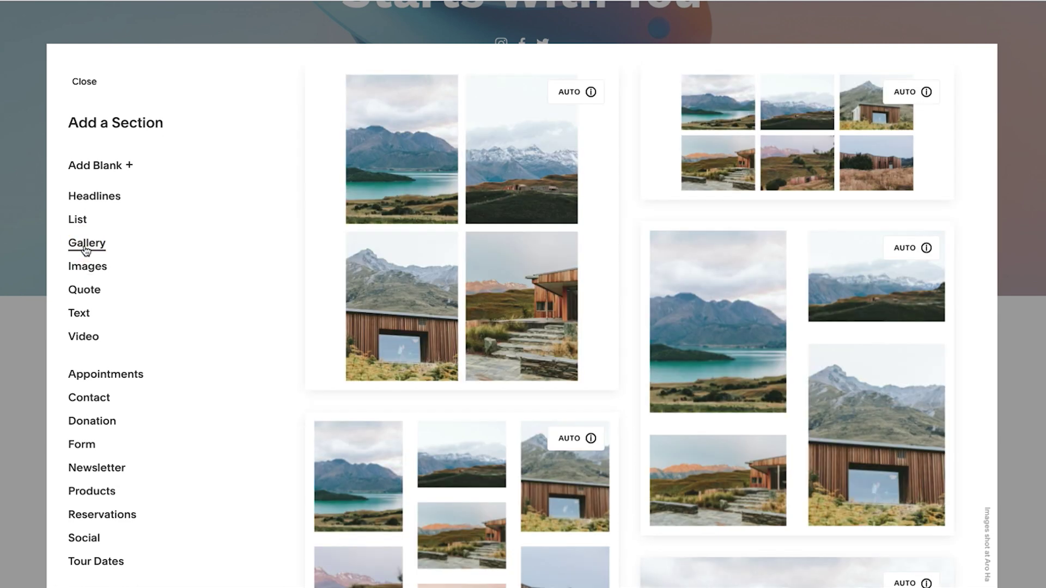
pyautogui.scroll(-10, 662, 246)
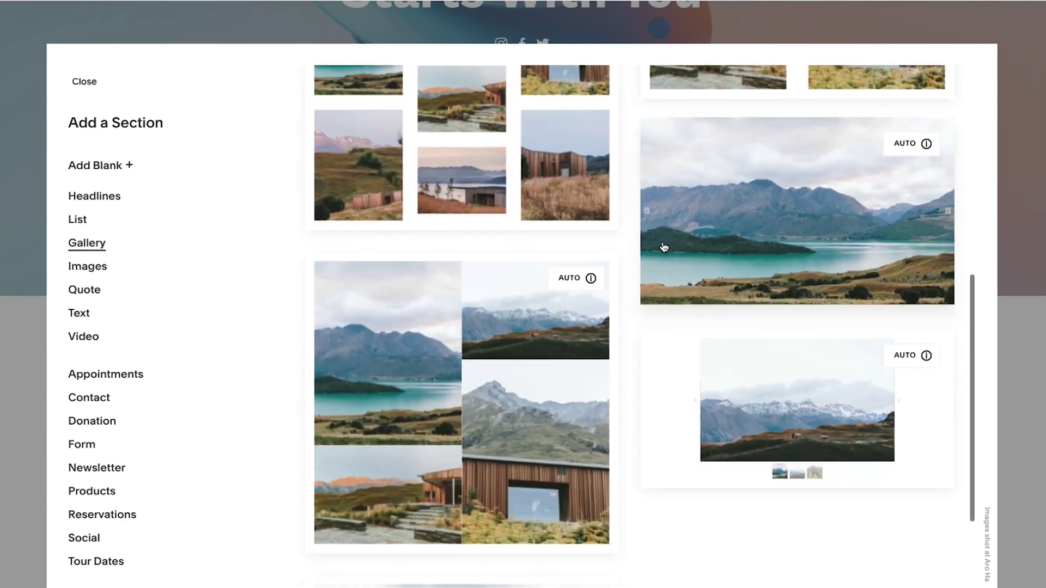
pyautogui.scroll(8, 478, 262)
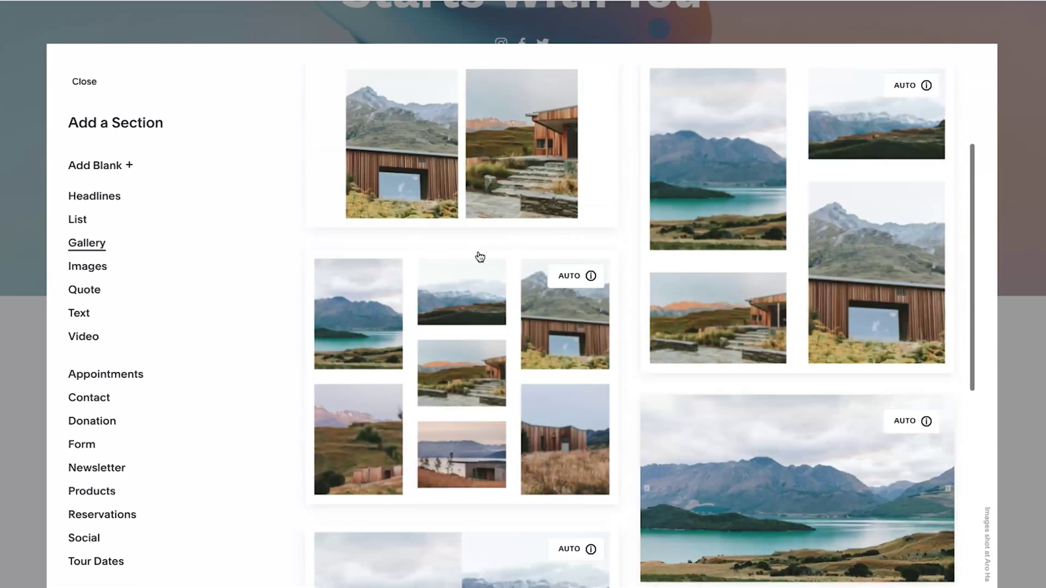
pyautogui.click(457, 412)
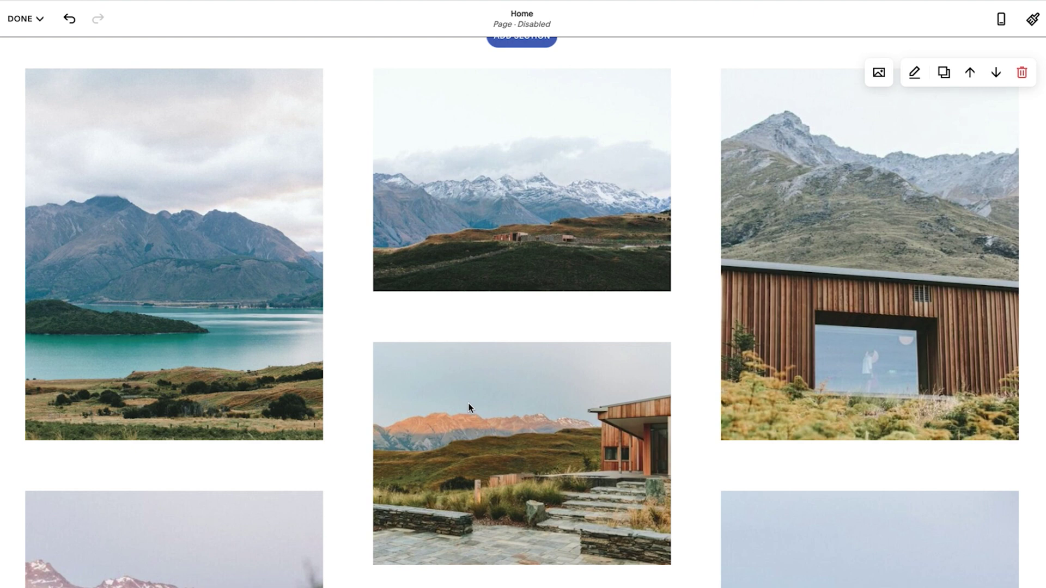
# Add a blank section below the gallery and bring up its block picker
pyautogui.scroll(-8, 468, 404)
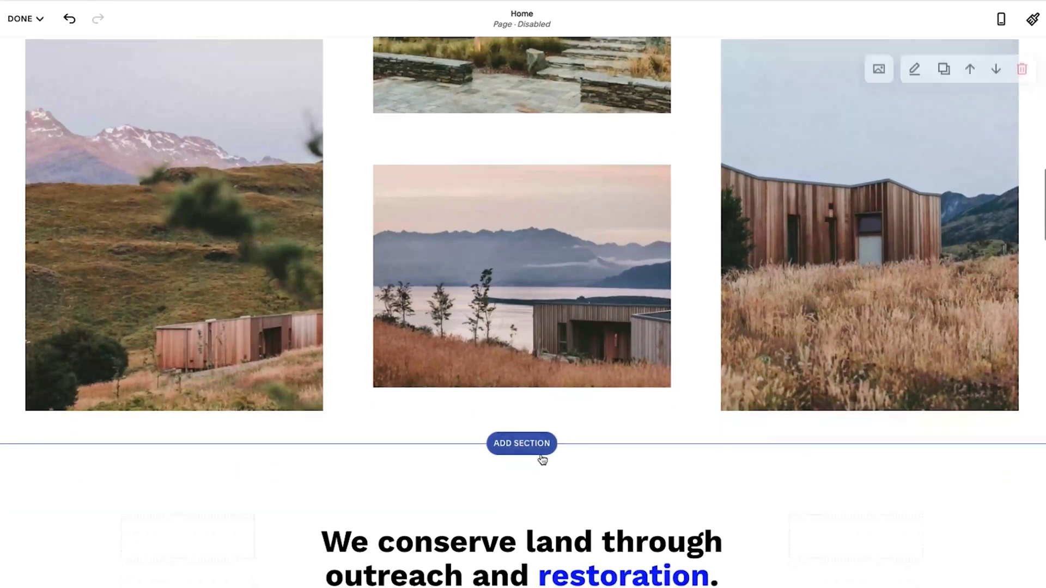
pyautogui.click(523, 448)
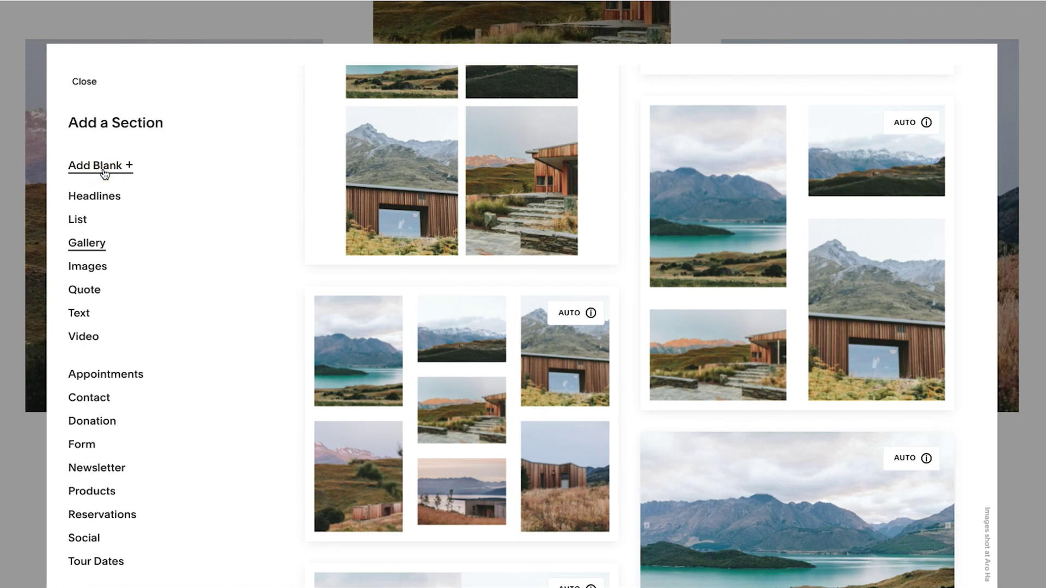
pyautogui.click(104, 172)
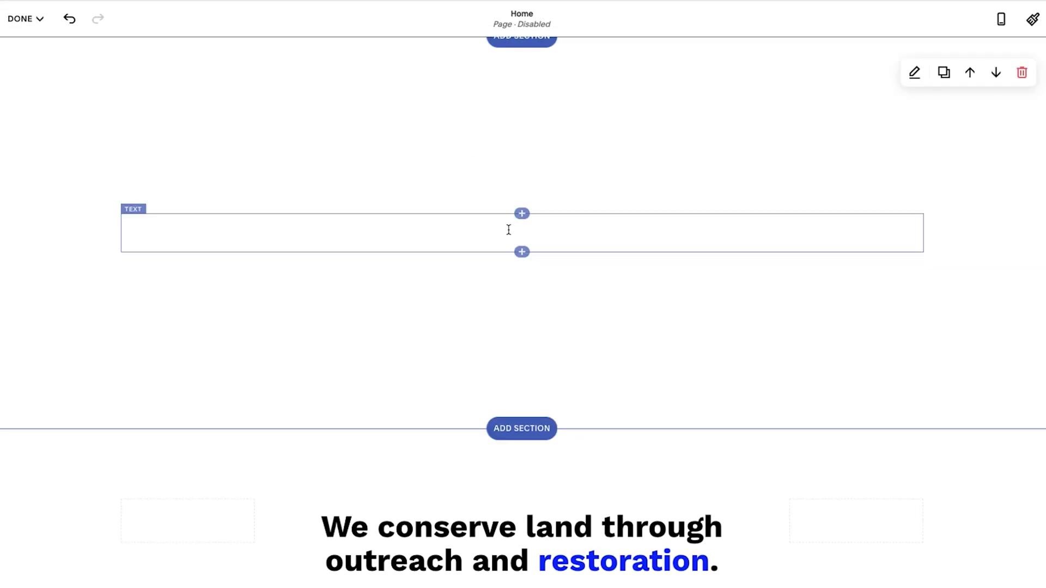
pyautogui.click(522, 252)
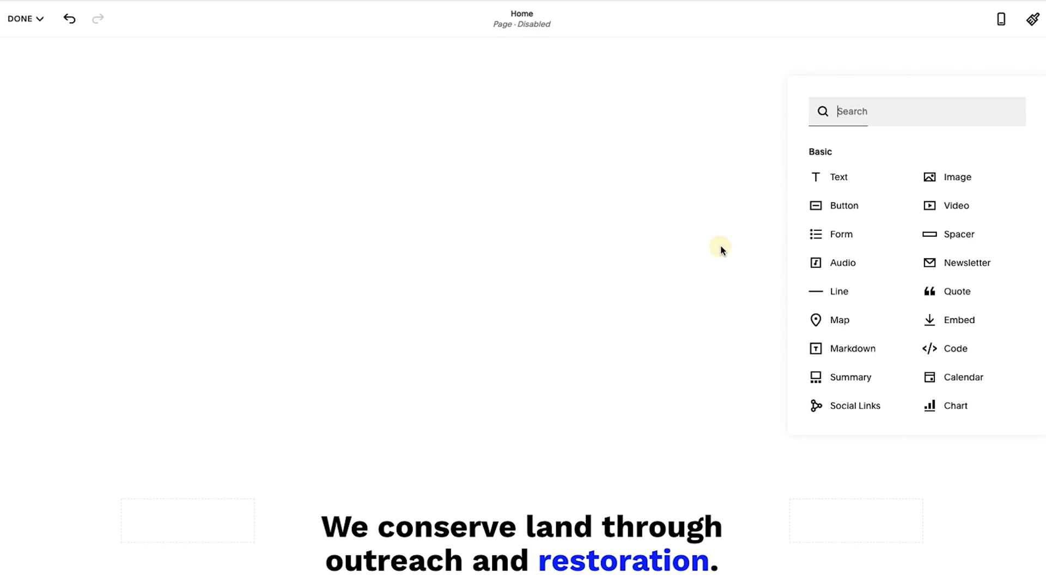
pyautogui.scroll(10, 634, 235)
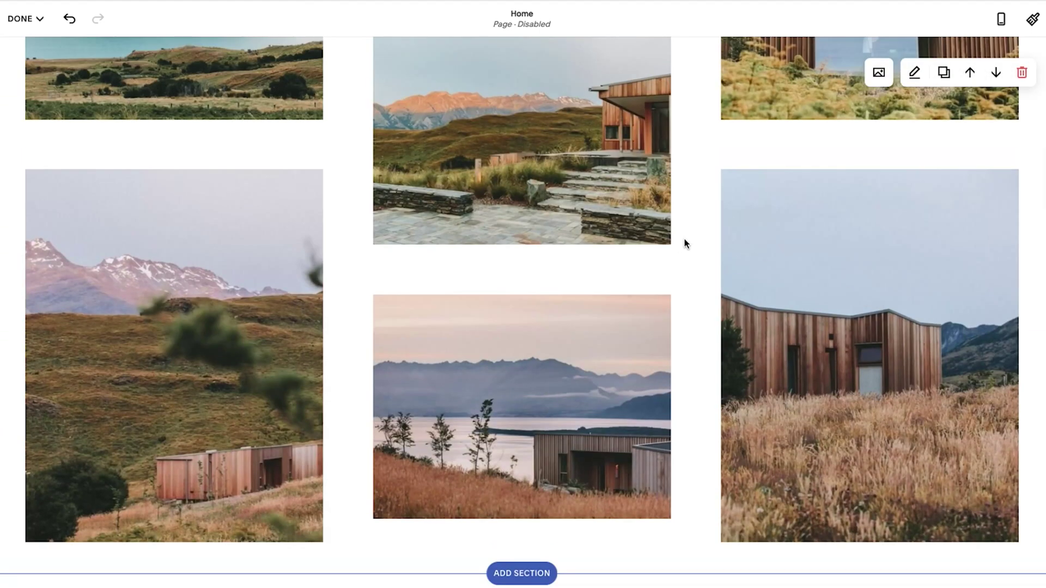
# Link the sixth gallery photo, the cabin in tall grass, to /home
pyautogui.scroll(7, 685, 240)
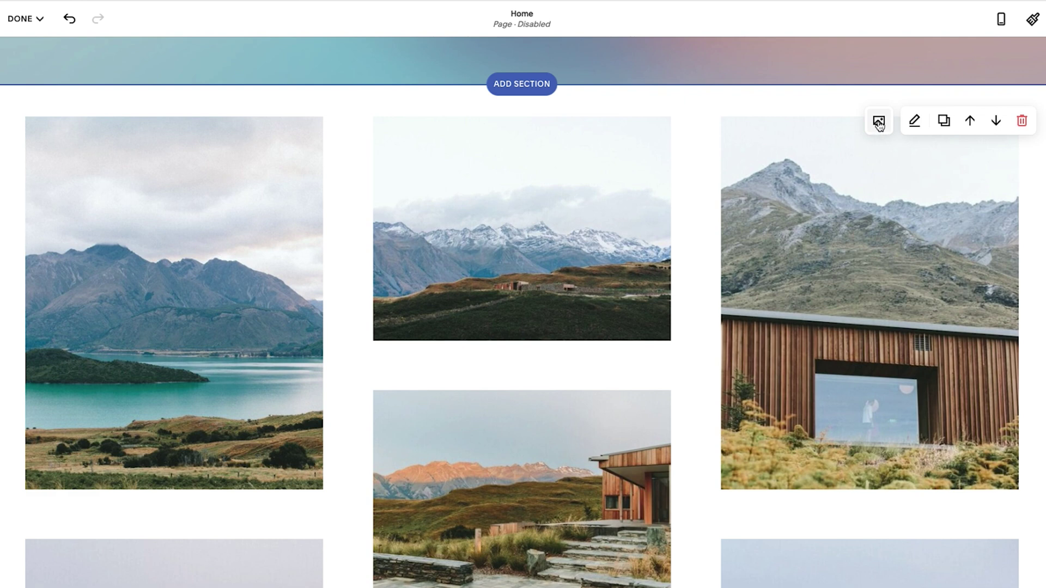
pyautogui.click(879, 122)
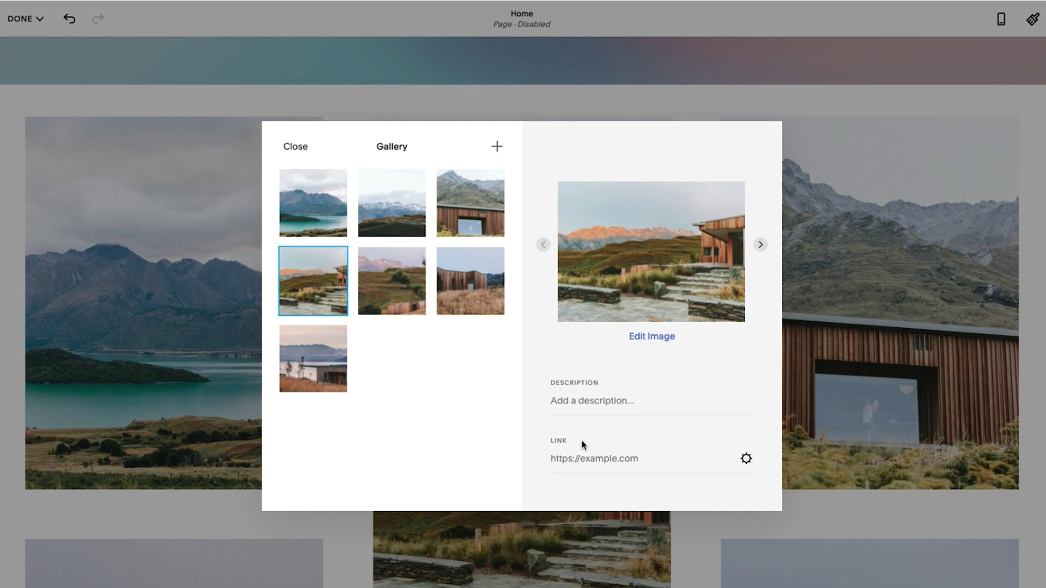
pyautogui.moveTo(485, 306)
pyautogui.click(467, 291)
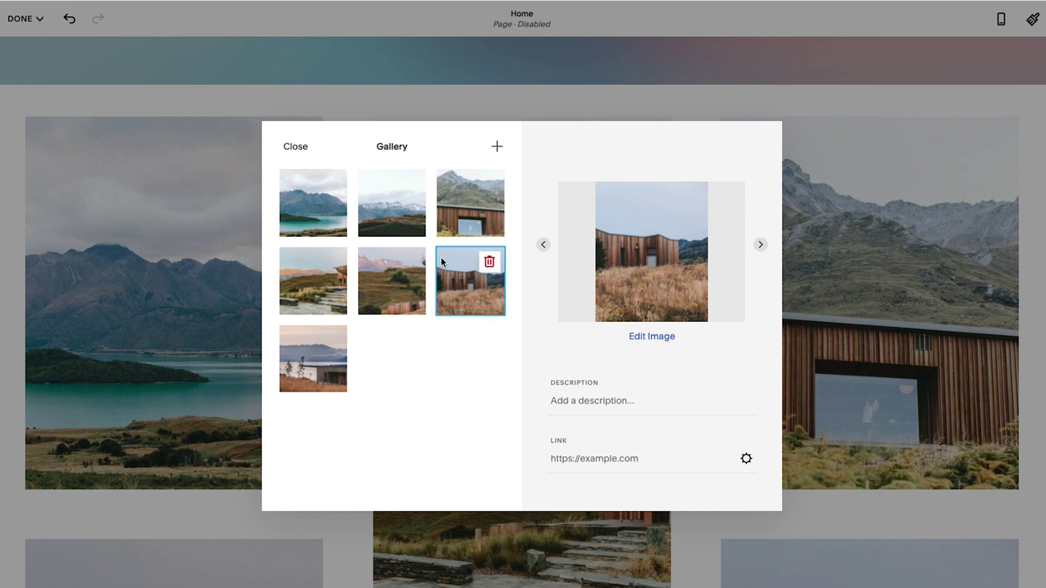
pyautogui.click(572, 458)
pyautogui.write('/')
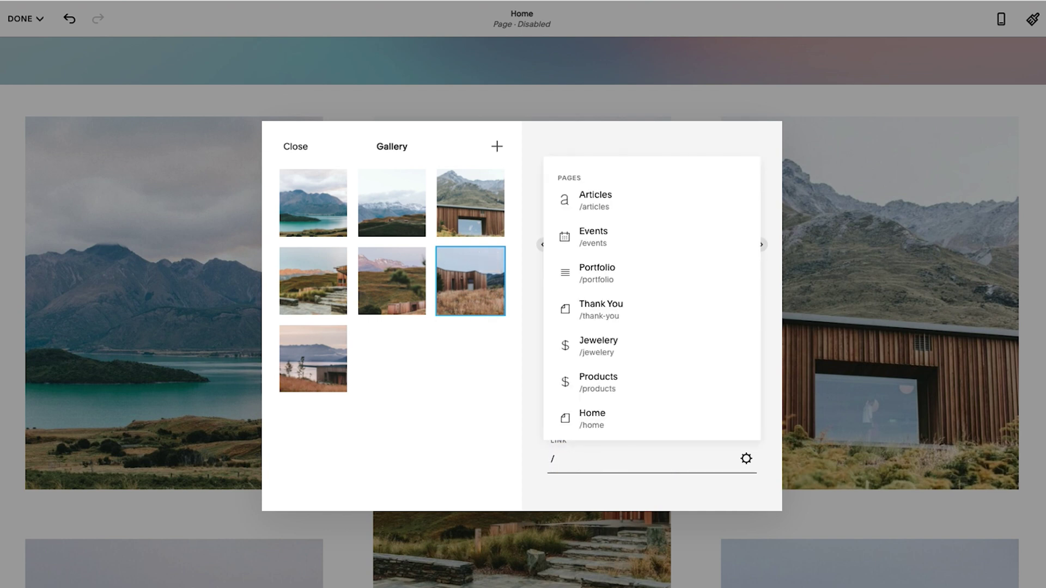
pyautogui.click(586, 419)
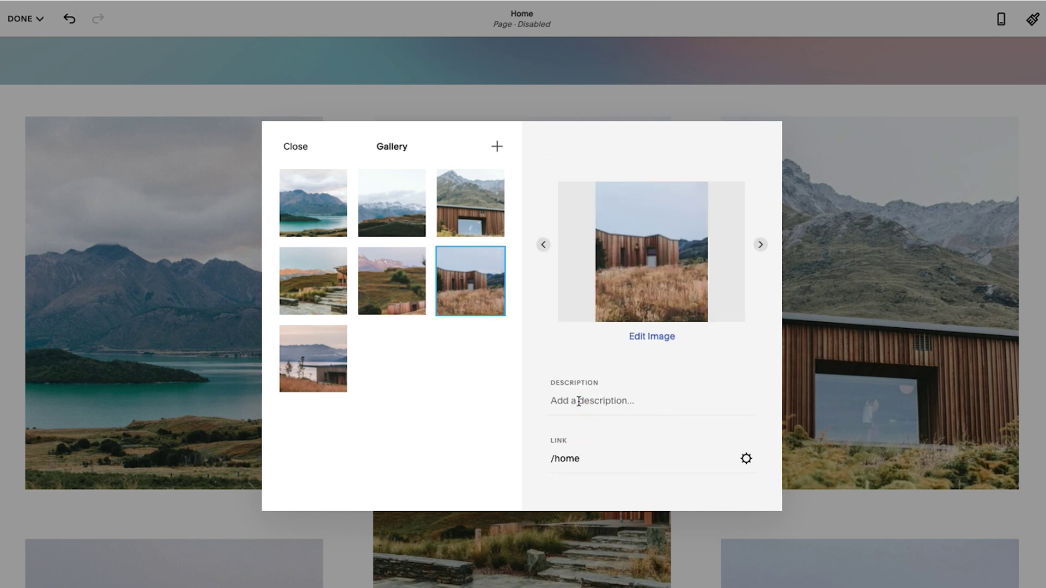
pyautogui.click(297, 148)
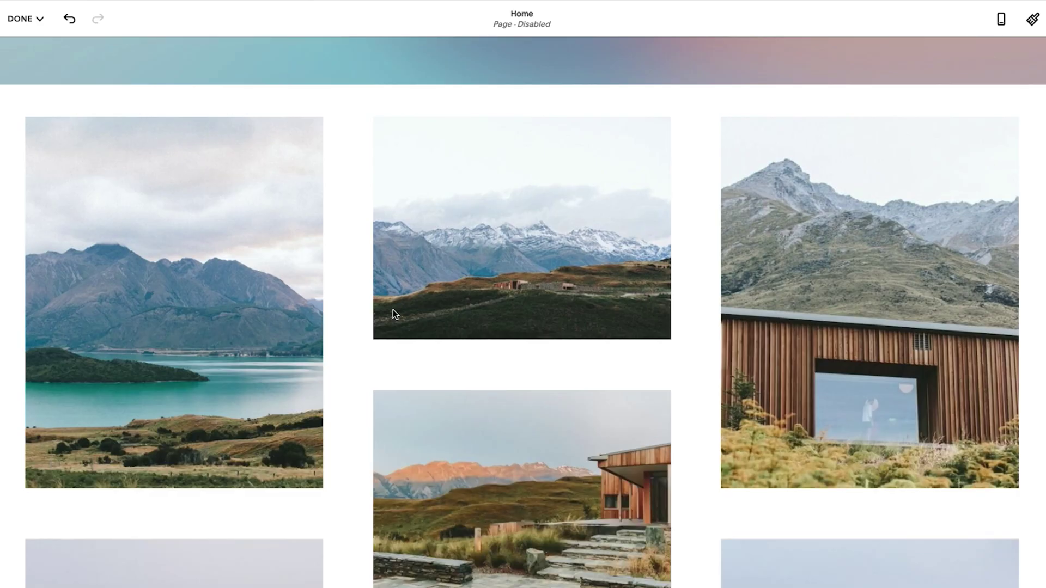
# Save the Home page from the DONE menu and view it in the site preview
pyautogui.scroll(-1, 419, 329)
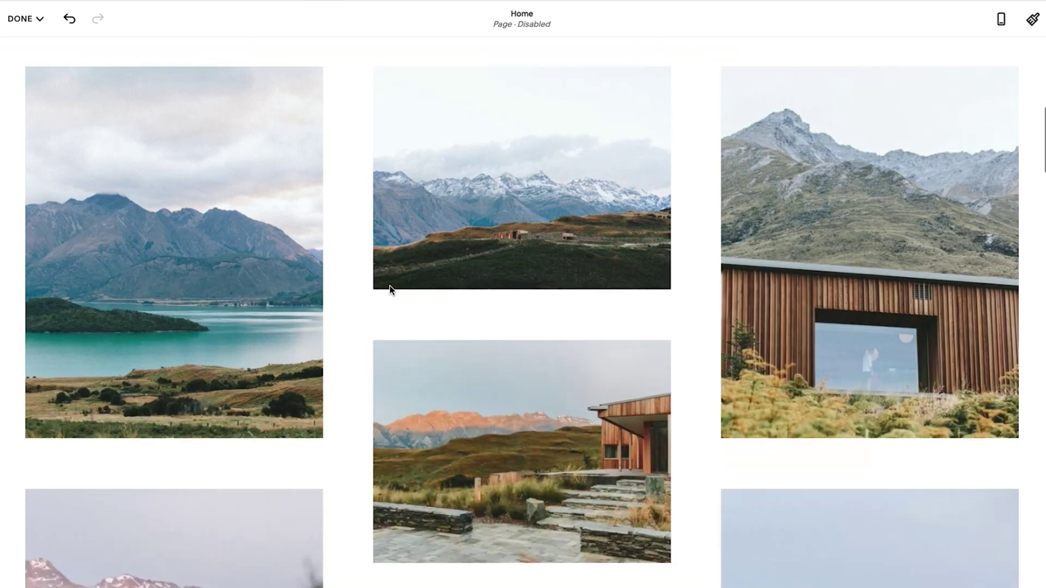
pyautogui.click(21, 21)
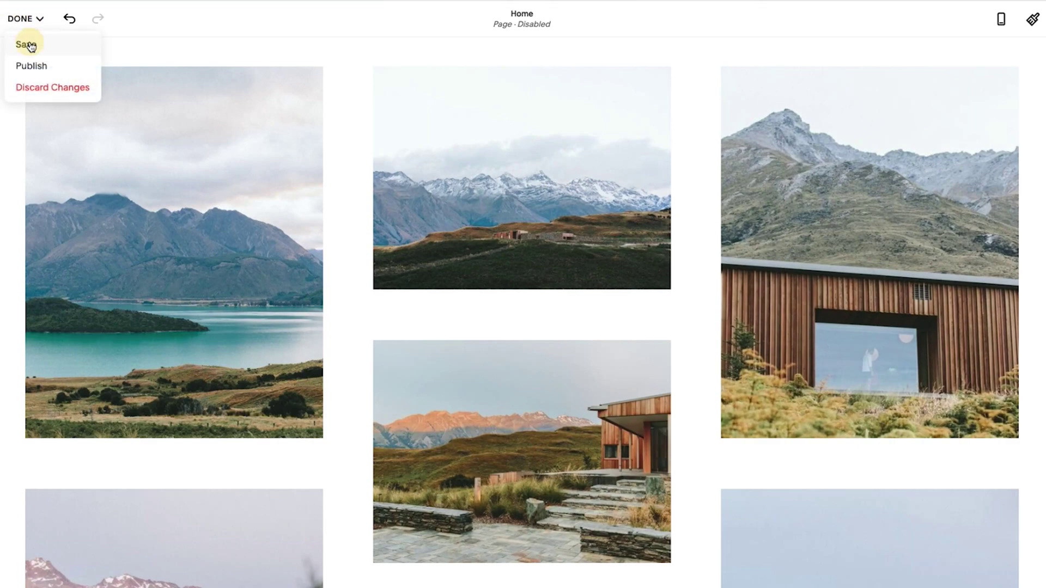
pyautogui.click(27, 45)
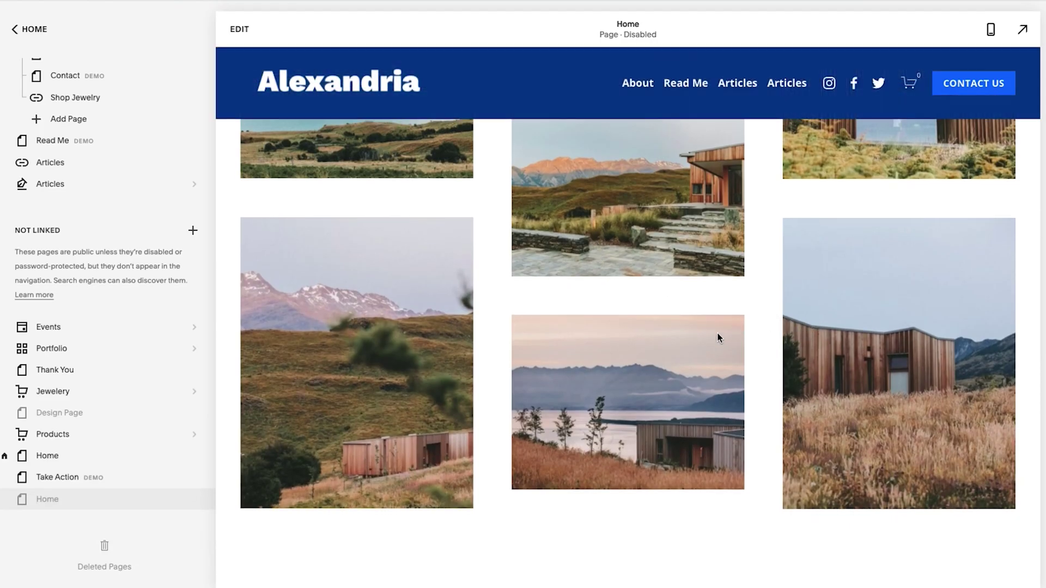
pyautogui.click(826, 309)
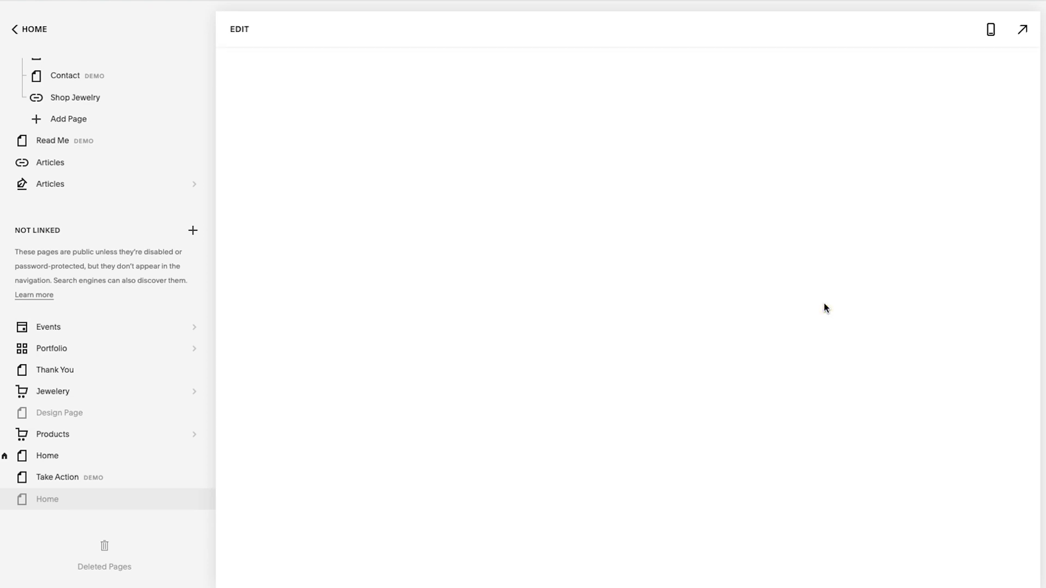